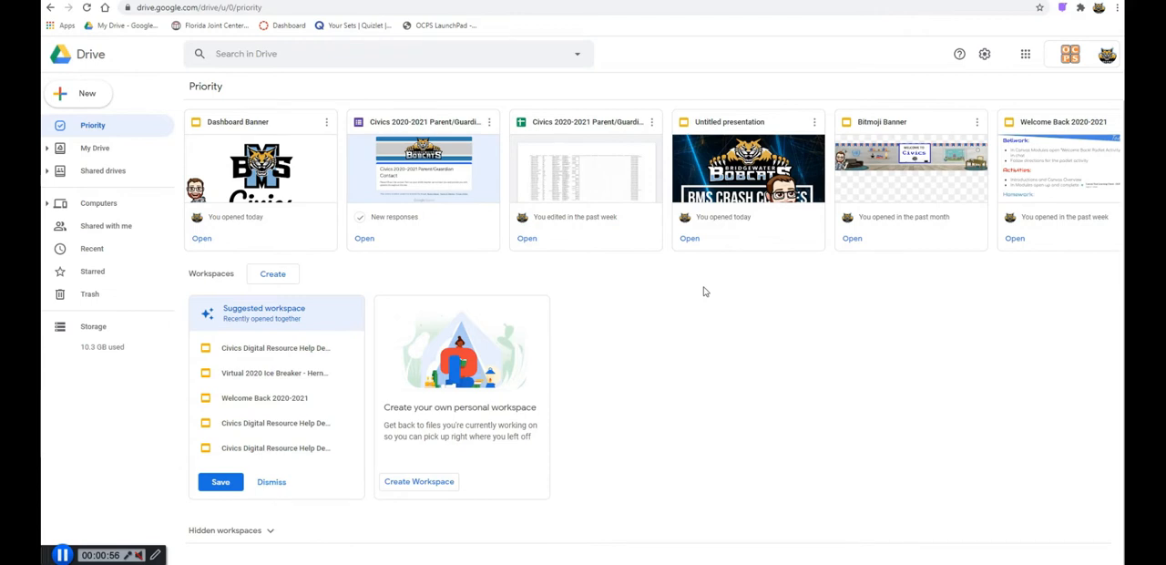
# - Open My Drive to show its folders and files
pyautogui.click(688, 299)
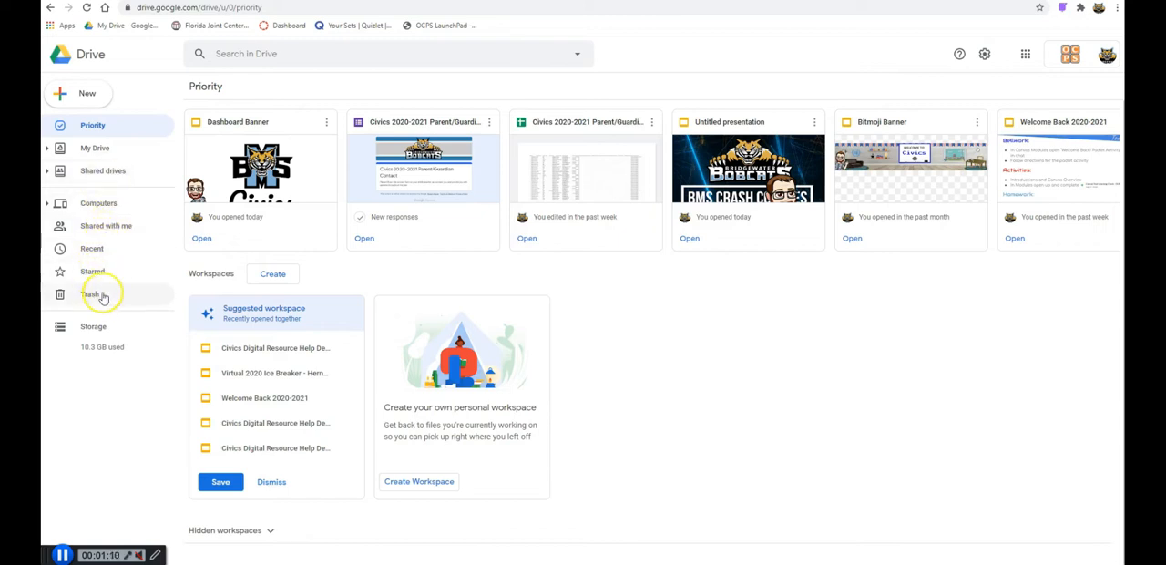
pyautogui.click(108, 149)
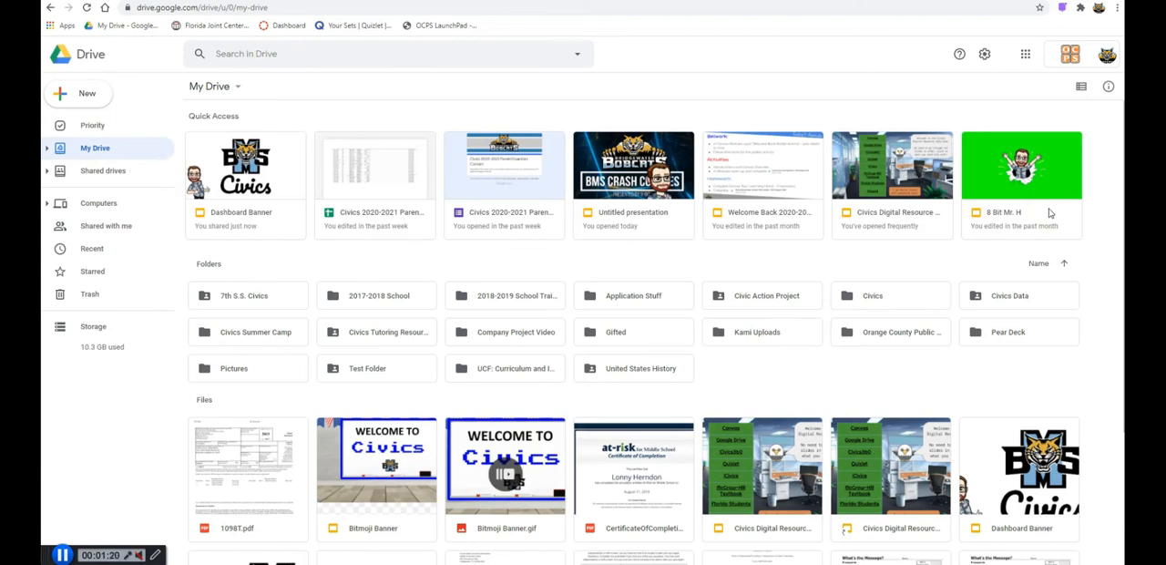
pyautogui.click(791, 386)
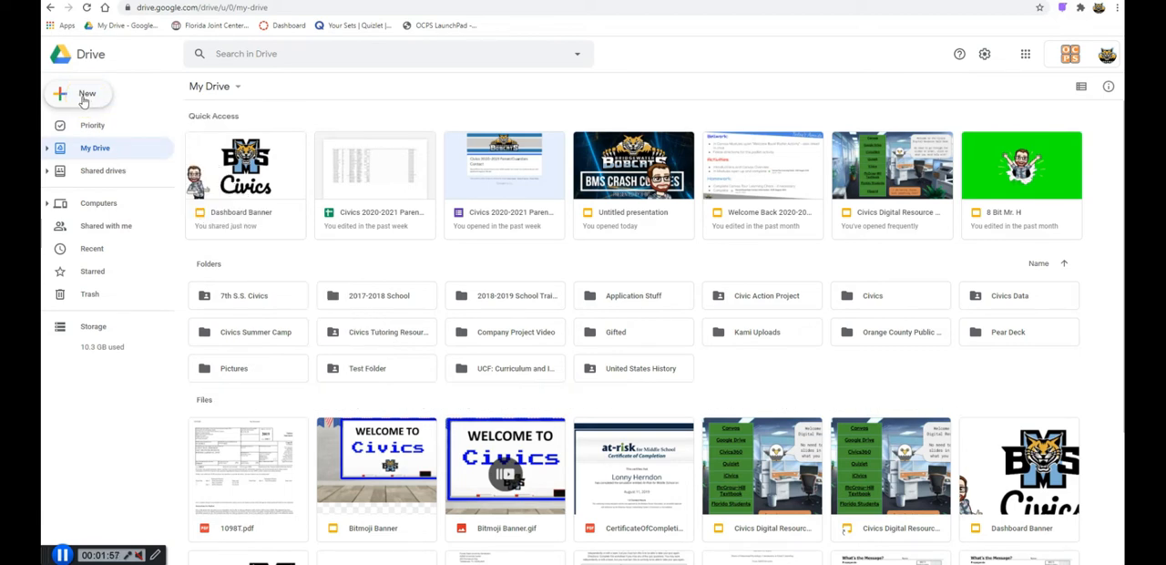
pyautogui.rightClick(764, 364)
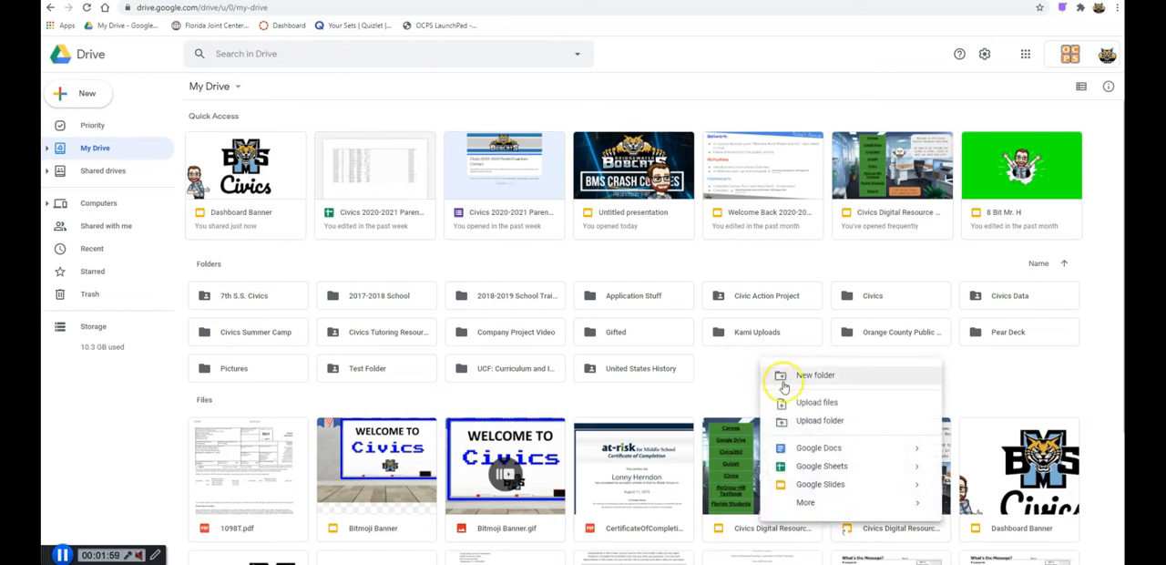
pyautogui.click(739, 377)
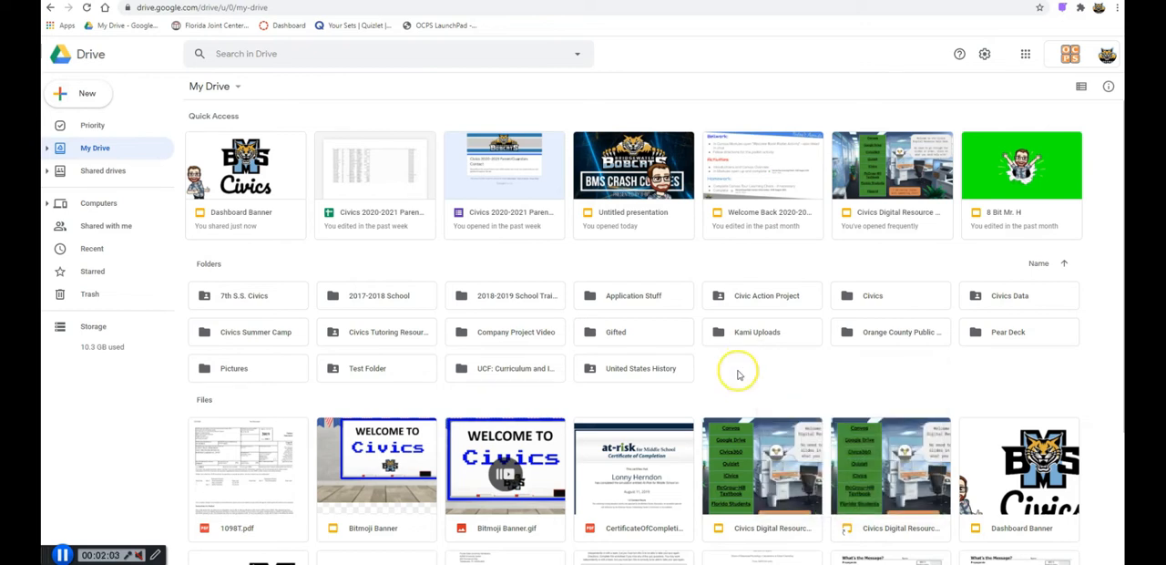
pyautogui.click(82, 101)
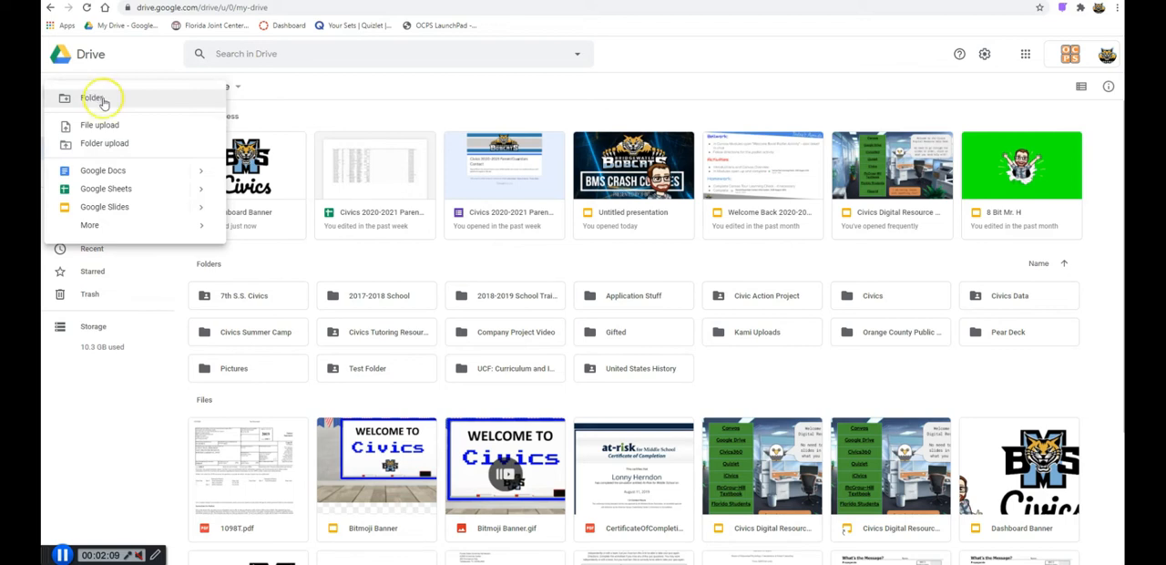
pyautogui.click(299, 109)
# - Create a new folder named "Civics 2.0" in My Drive
pyautogui.click(87, 93)
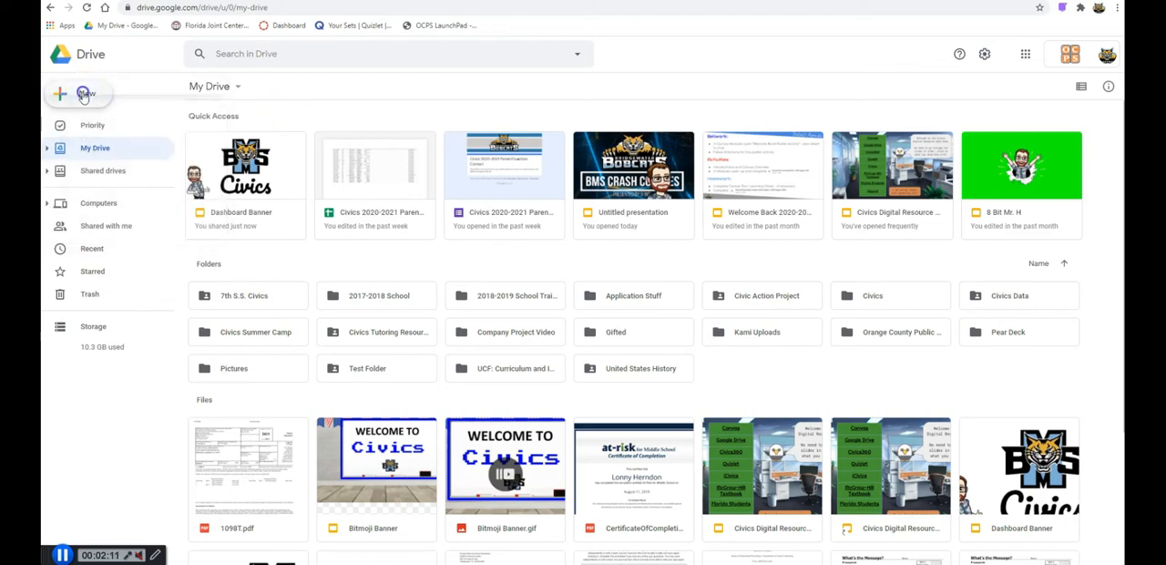
pyautogui.click(102, 108)
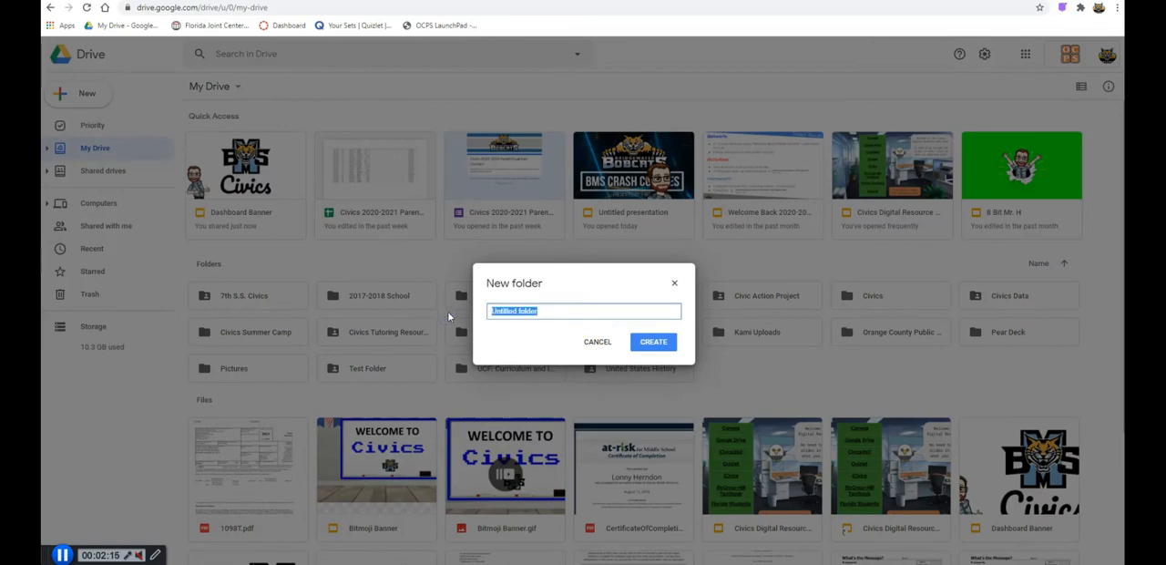
pyautogui.press('BackSpace')
pyautogui.write('Civics 2 .0')
pyautogui.click(653, 342)
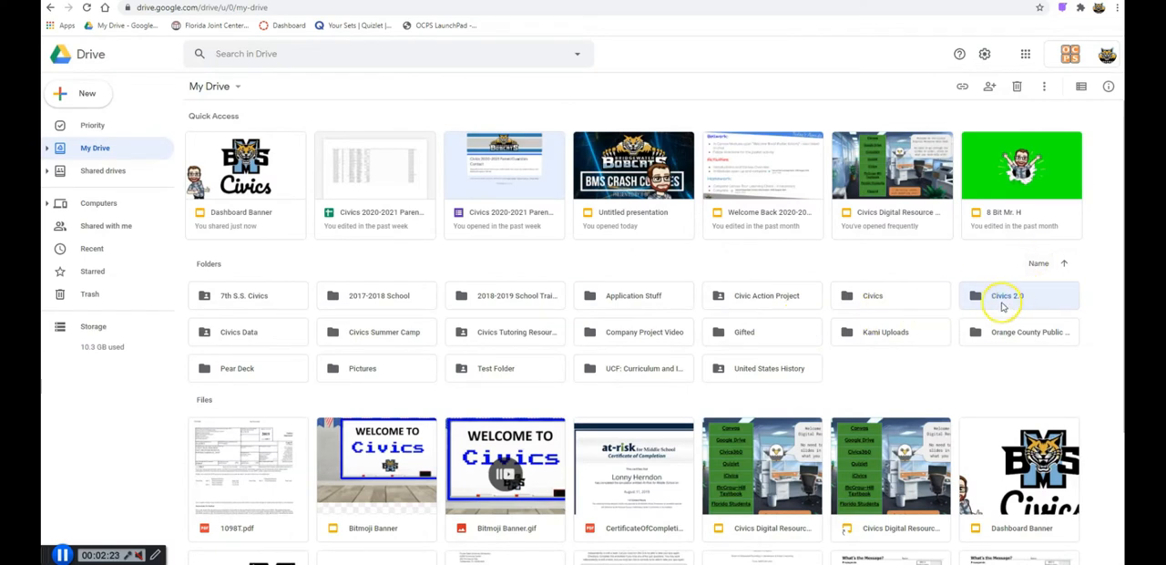
# - Create a Google Docs document inside the Civics 2.0 folder with the text "SALDfkjalsdf I am happy I love civics"
pyautogui.doubleClick(1002, 304)
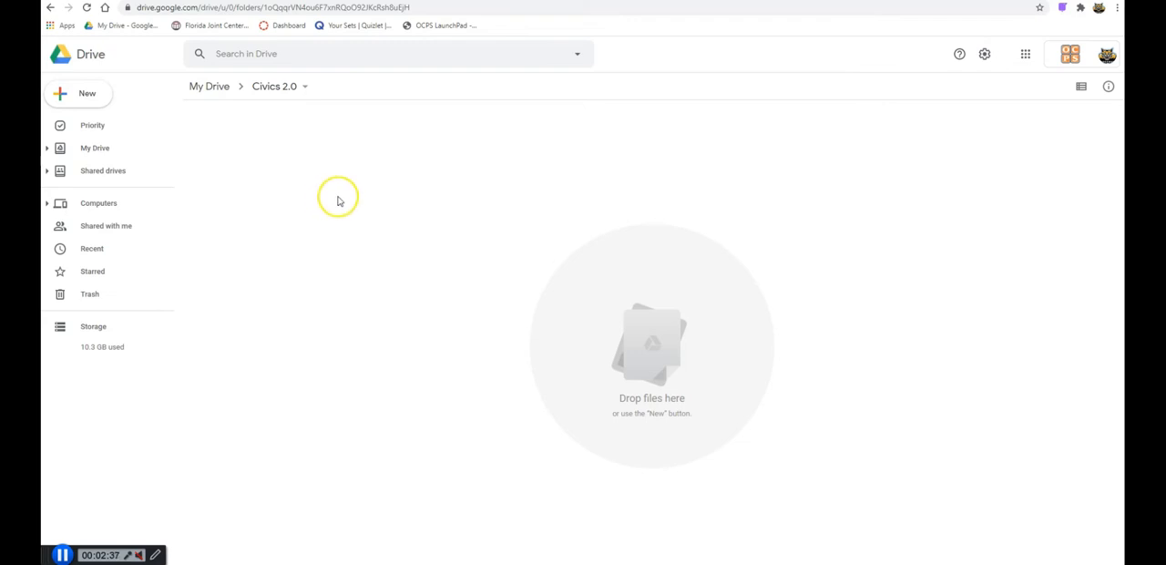
pyautogui.click(100, 95)
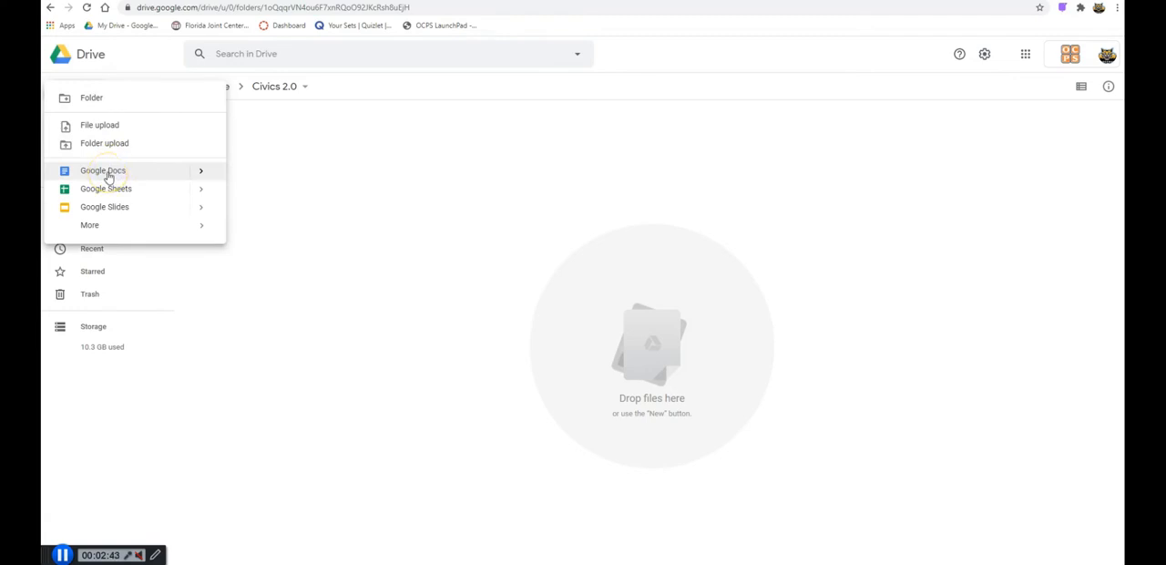
pyautogui.click(106, 171)
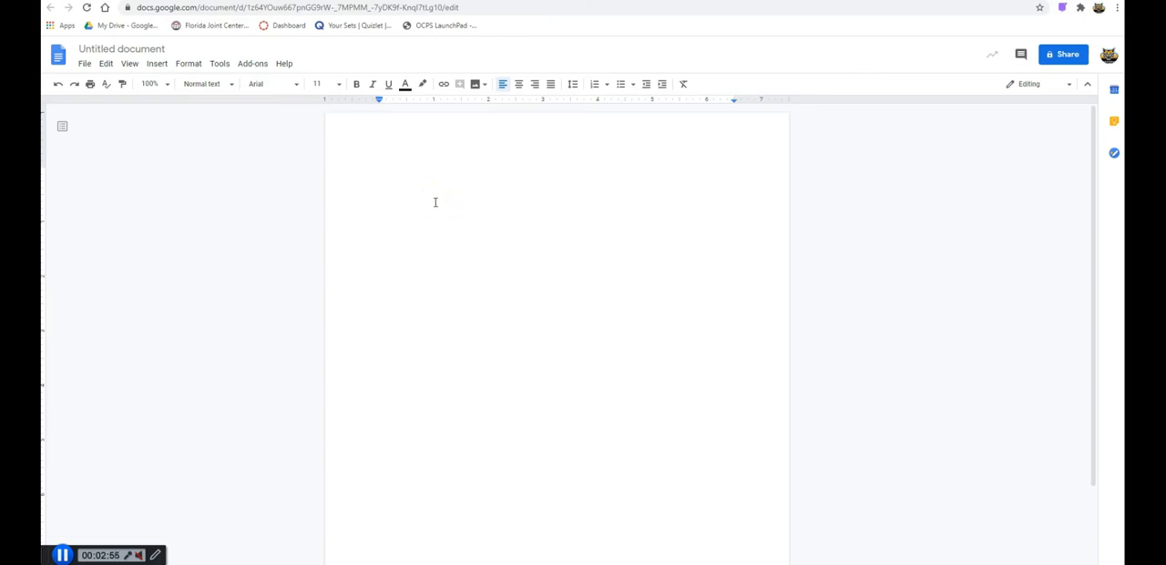
pyautogui.write('SALDfkjalsdf I am happy I love civics')
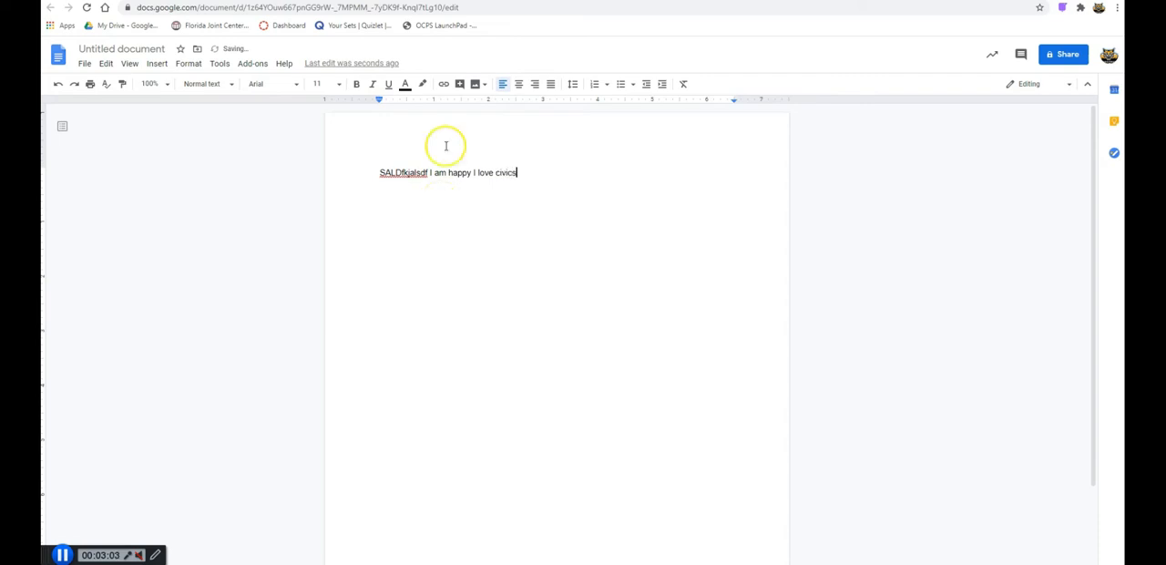
# - Rename the document "My Civics Reflection"
pyautogui.click(128, 47)
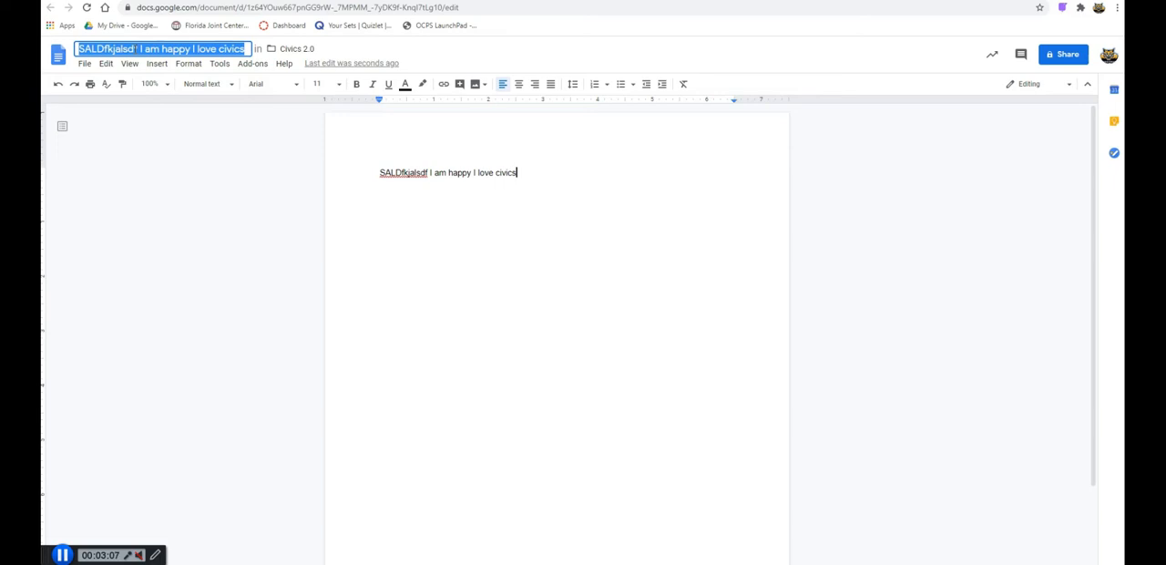
pyautogui.write('My Civ')
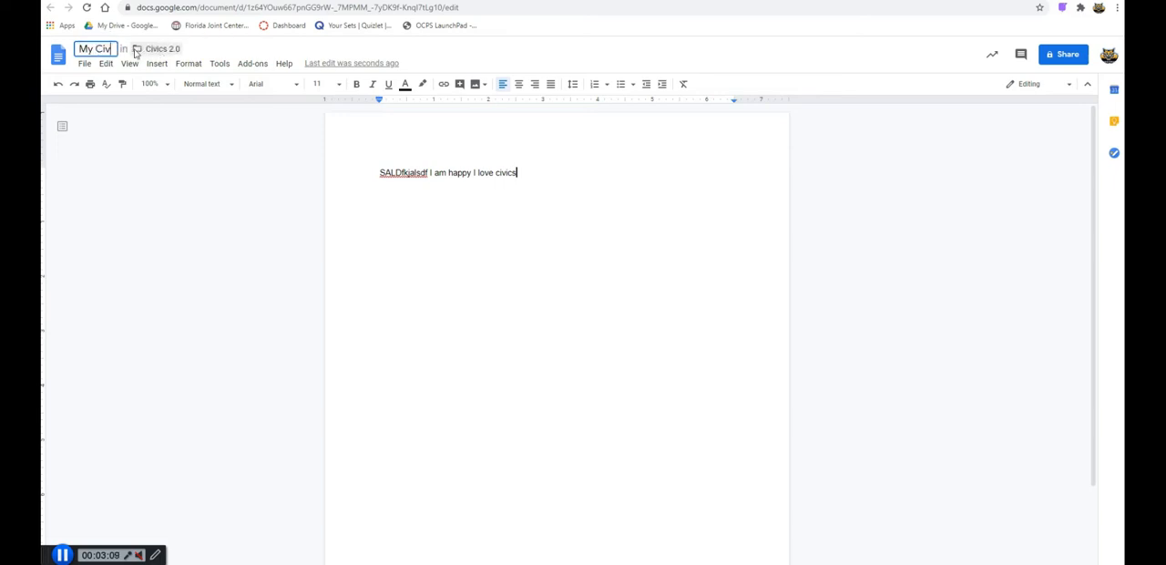
pyautogui.write('ics Reflection')
pyautogui.click(534, 177)
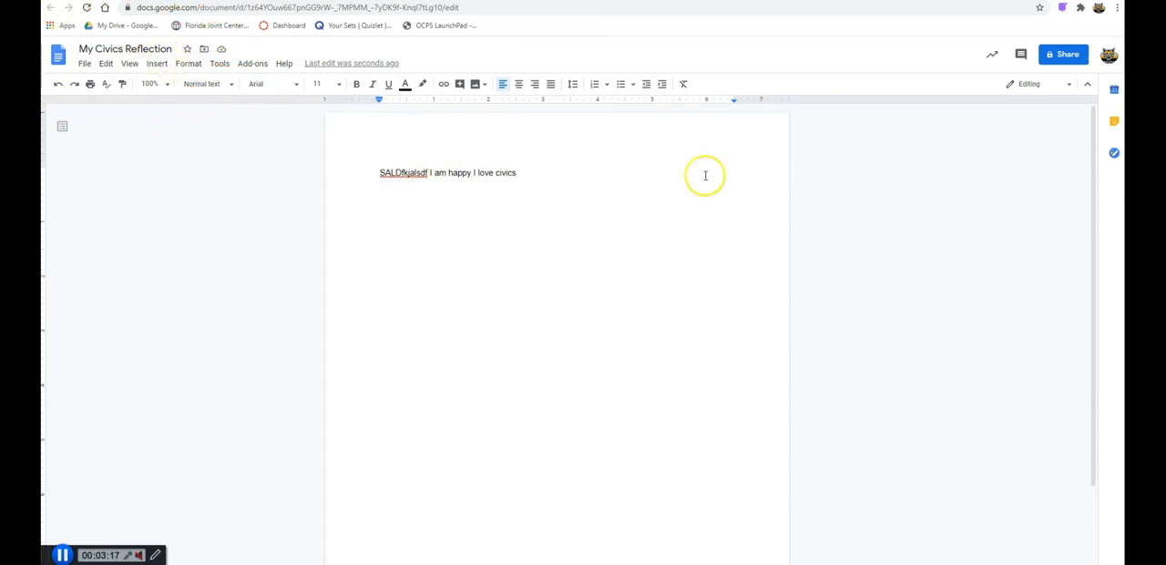
# - Turn on italic, bold and underline at the end of the text and look at the text and highlight colour choices
pyautogui.click(373, 86)
pyautogui.click(356, 87)
pyautogui.click(388, 83)
pyautogui.click(405, 84)
pyautogui.click(418, 84)
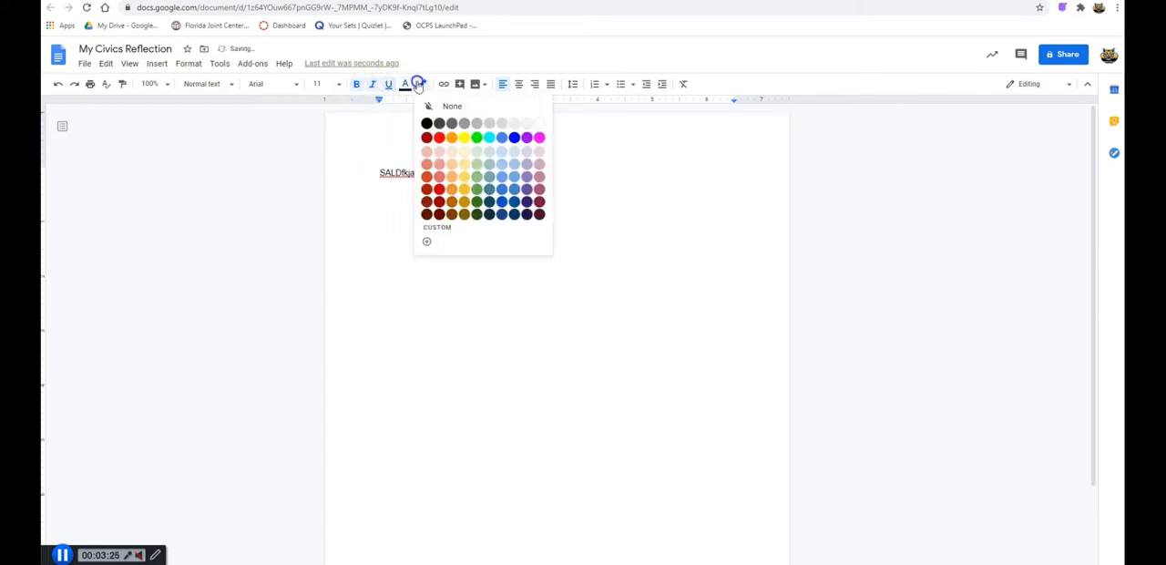
pyautogui.click(405, 84)
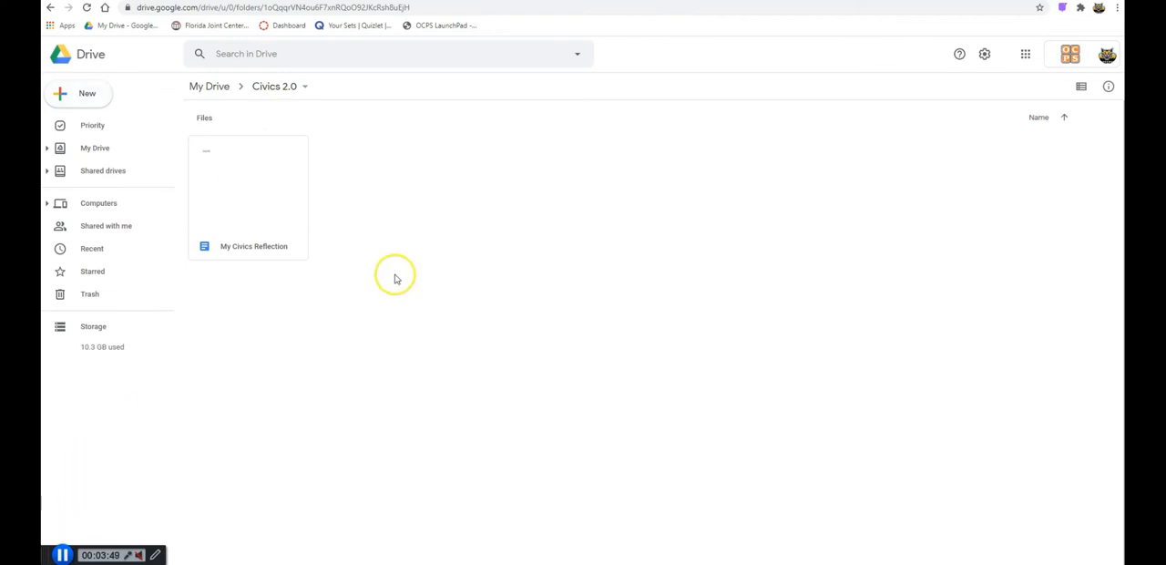
# - Return to My Drive and look through the search suggestions and the stored folders and files
pyautogui.click(102, 149)
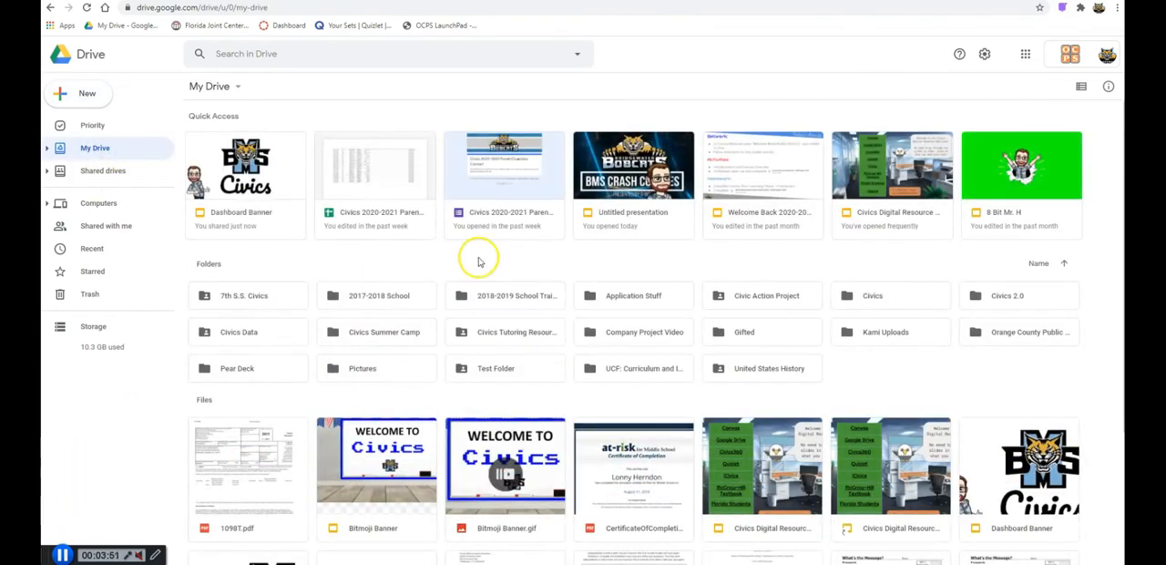
pyautogui.click(345, 55)
pyautogui.click(604, 60)
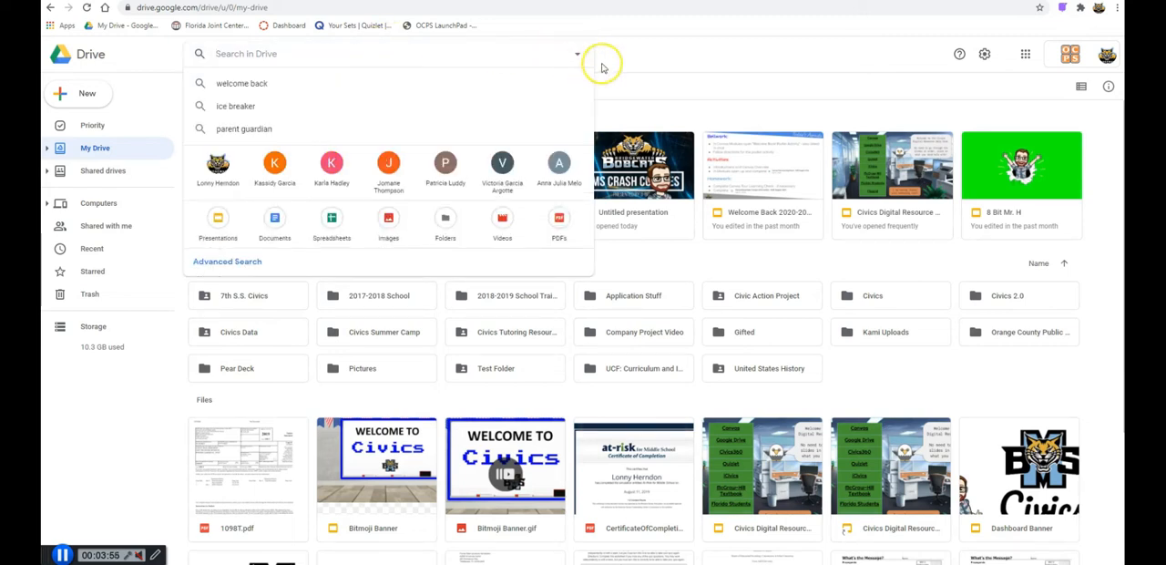
pyautogui.scroll(-3, 756, 366)
pyautogui.scroll(-1, 756, 366)
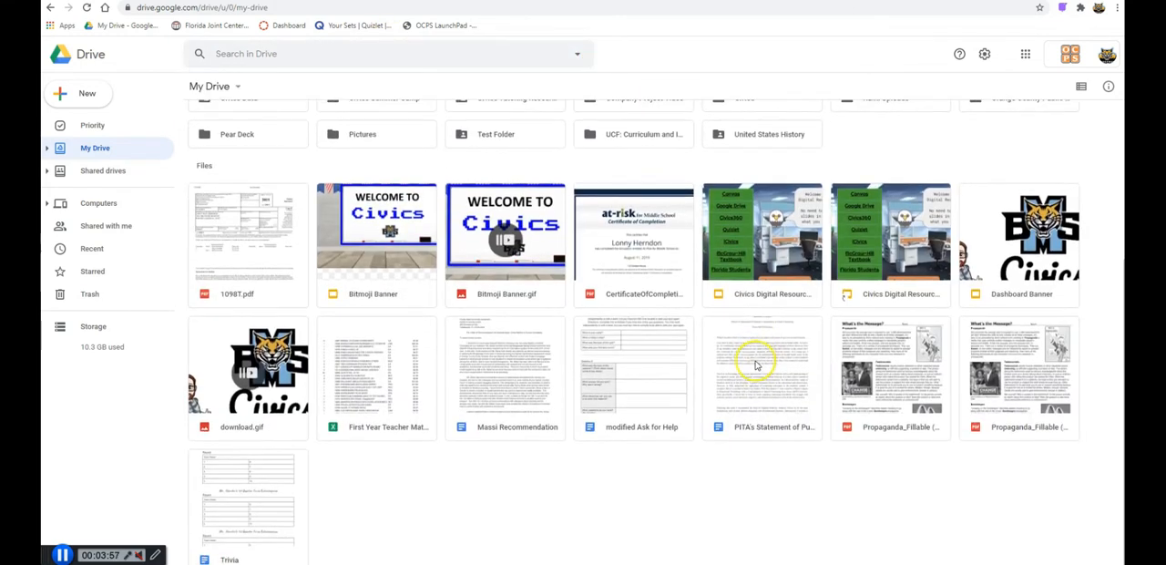
pyautogui.scroll(5, 752, 364)
pyautogui.scroll(-4, 754, 364)
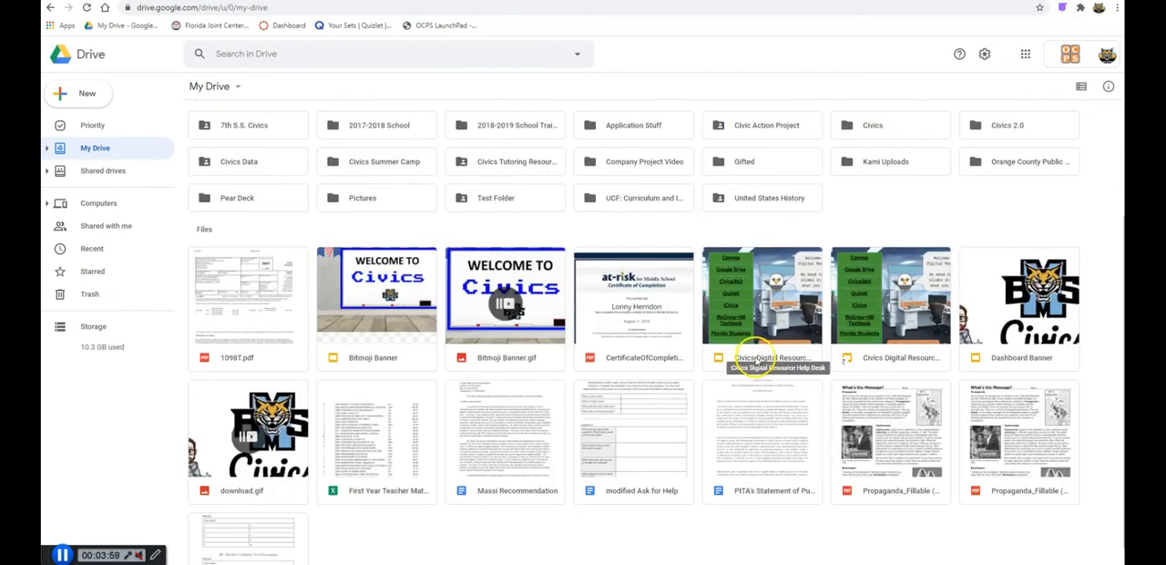
pyautogui.scroll(2, 754, 362)
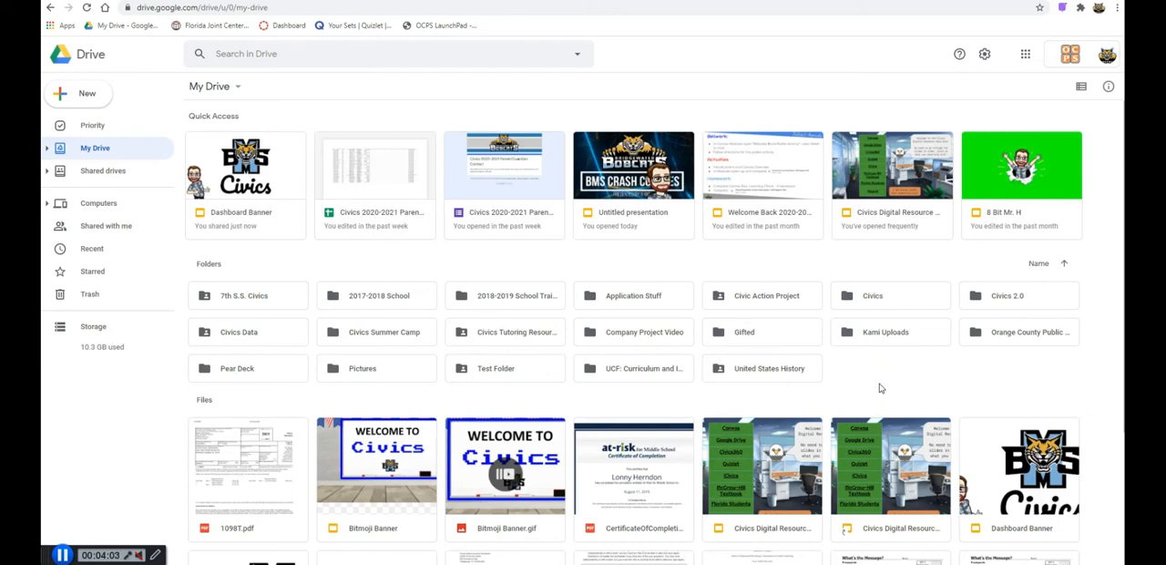
# - Try to move the first Civics Digital Resource Help Desk presentation from My Drive into the Civics 2.0 folder
pyautogui.moveTo(781, 448); pyautogui.dragTo(985, 292)
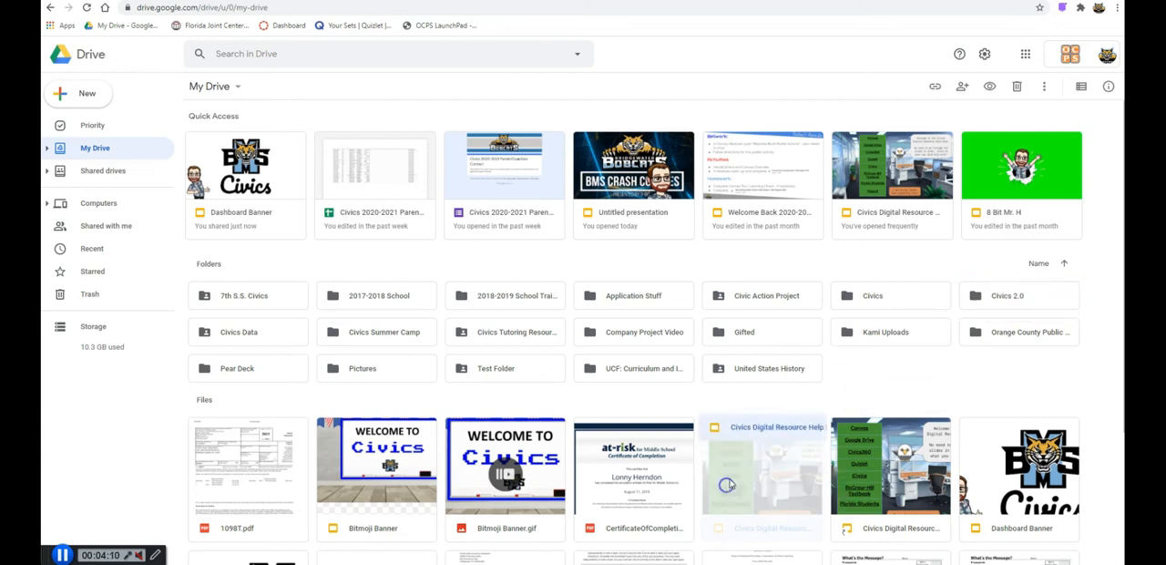
pyautogui.rightClick(776, 447)
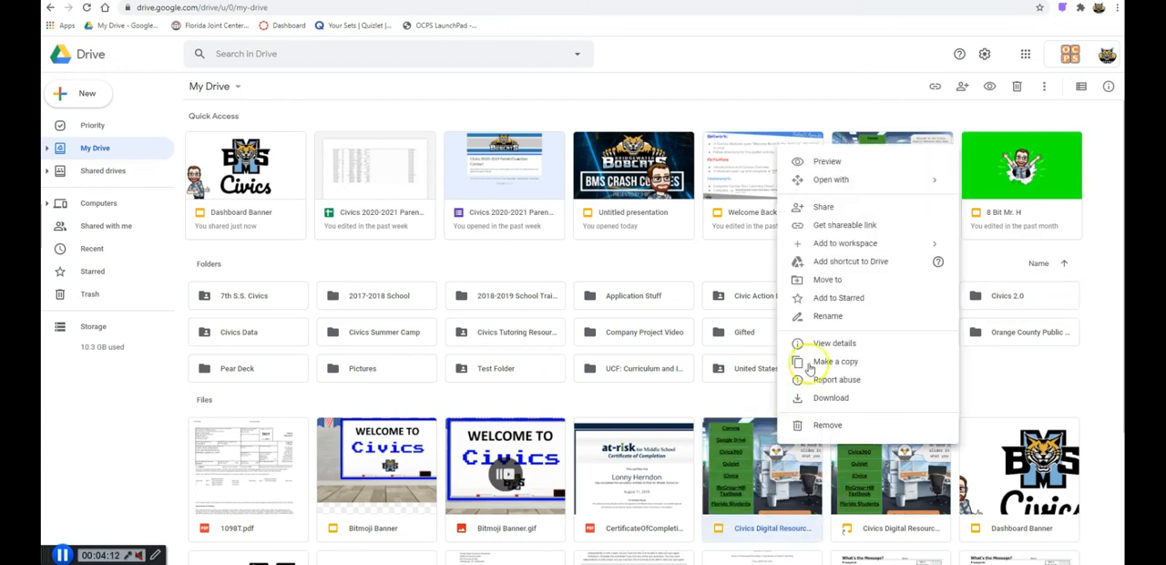
pyautogui.click(831, 279)
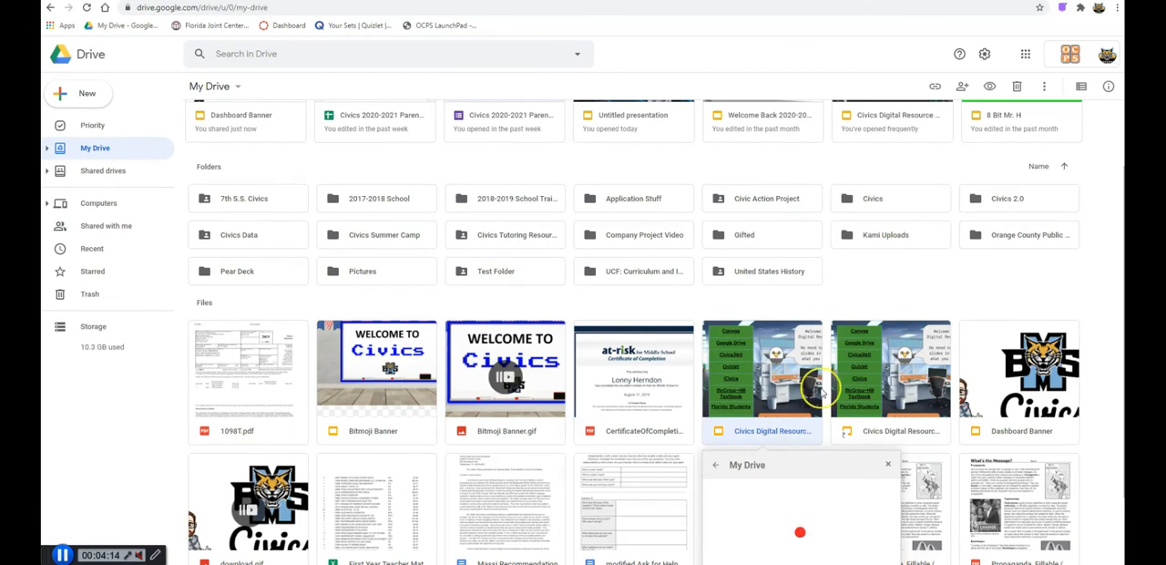
pyautogui.scroll(-4, 801, 510)
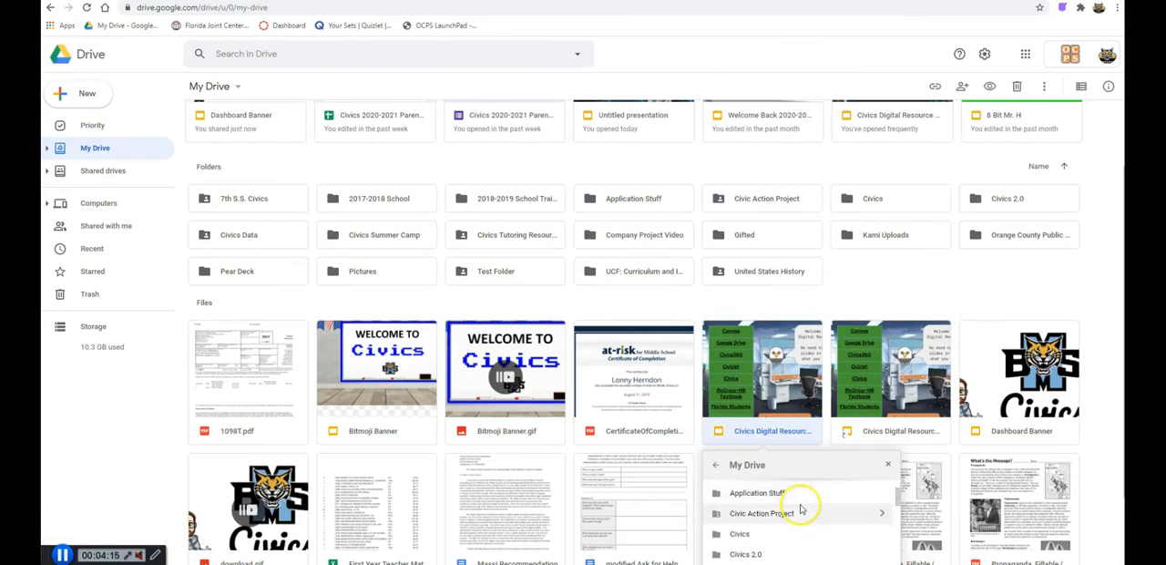
pyautogui.click(950, 299)
# - Open the Civics Digital Resource Help Desk presentation and view the destination folders for moving it from within the file
pyautogui.doubleClick(770, 364)
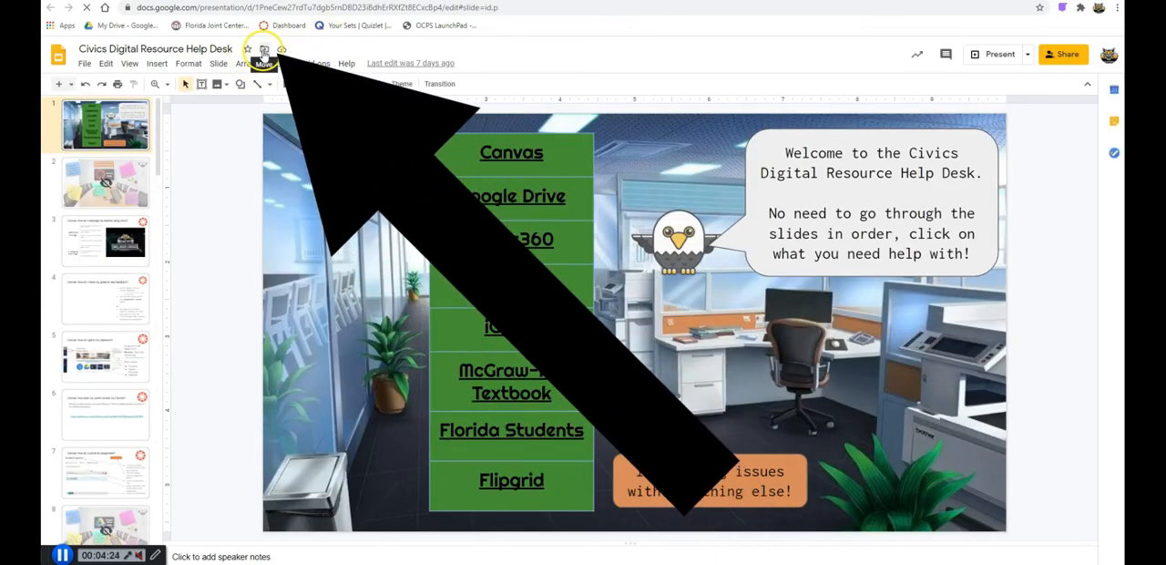
pyautogui.click(263, 52)
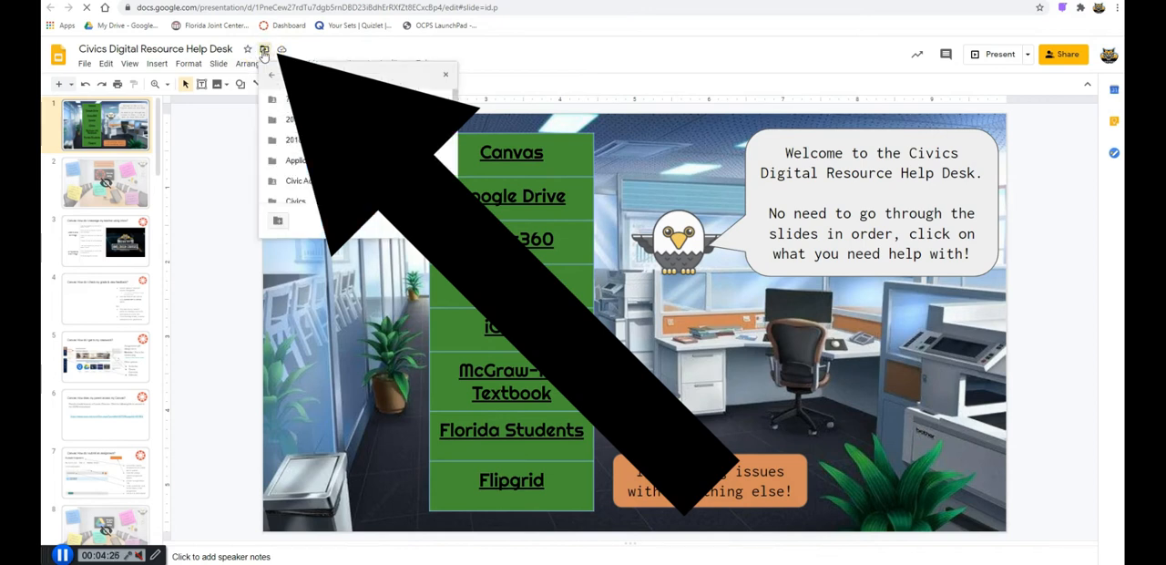
pyautogui.click(489, 66)
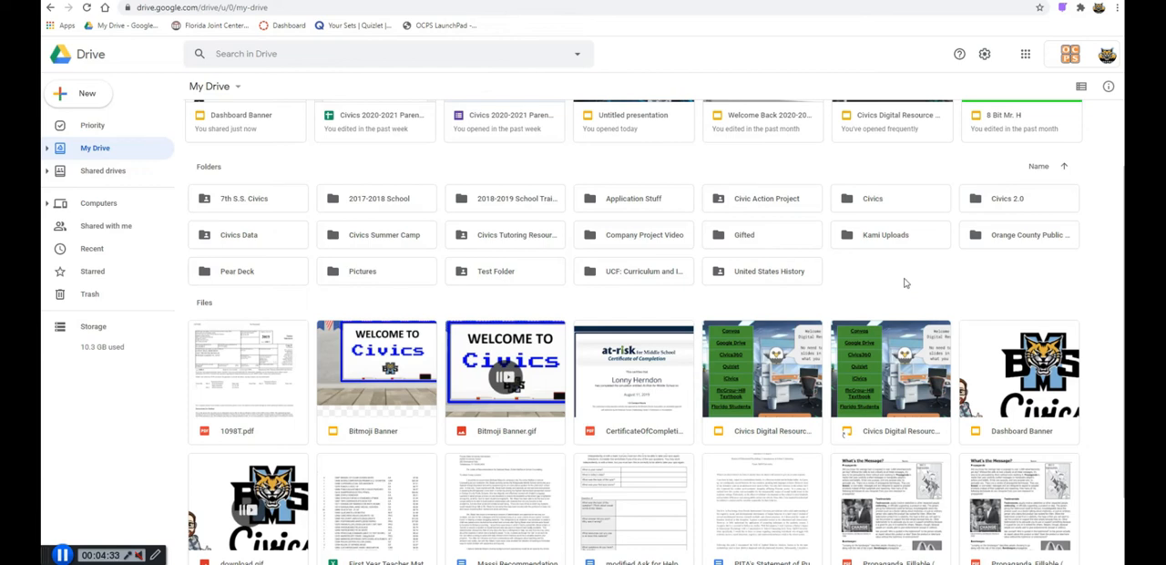
# - Back in My Drive, expand the folder tree and check the Civics folder for subfolders
pyautogui.scroll(2, 905, 289)
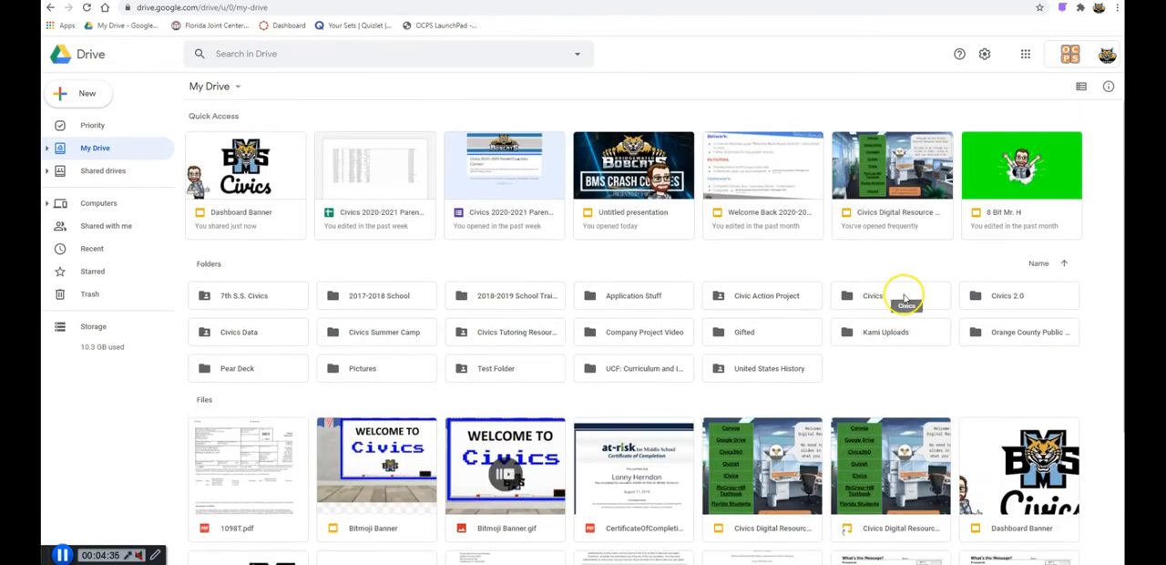
pyautogui.click(47, 150)
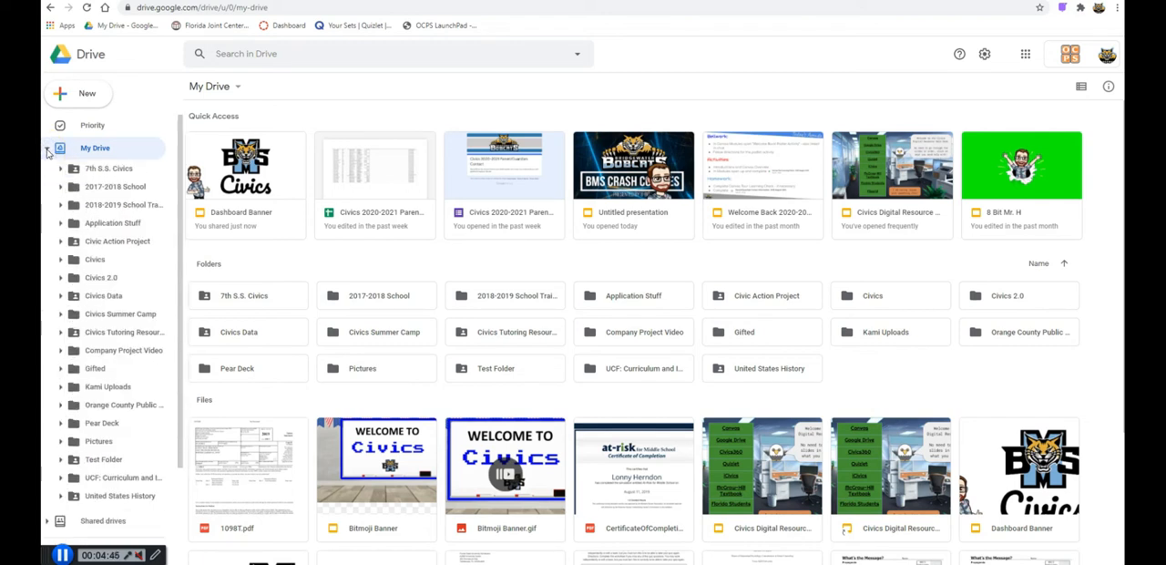
pyautogui.scroll(-2, 105, 211)
pyautogui.scroll(2, 107, 214)
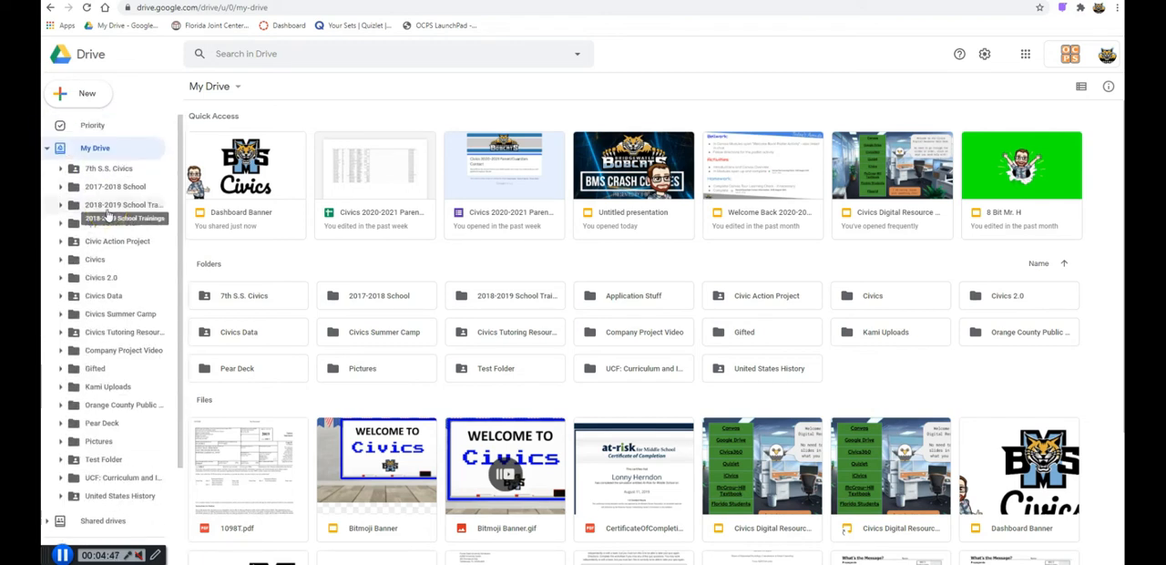
pyautogui.click(61, 260)
pyautogui.click(61, 260)
pyautogui.click(88, 262)
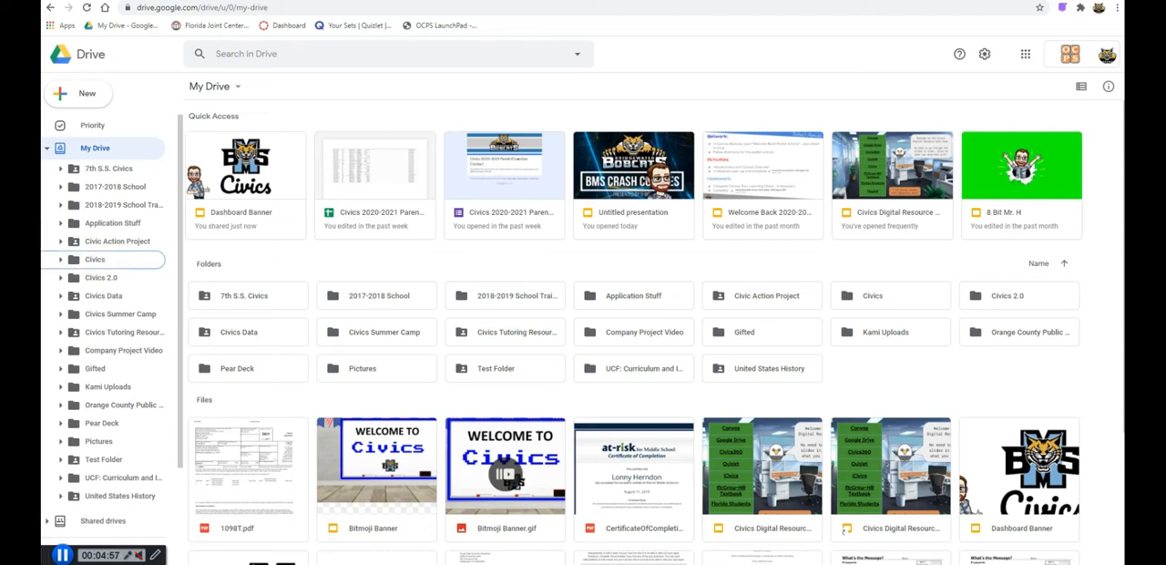
pyautogui.click(957, 340)
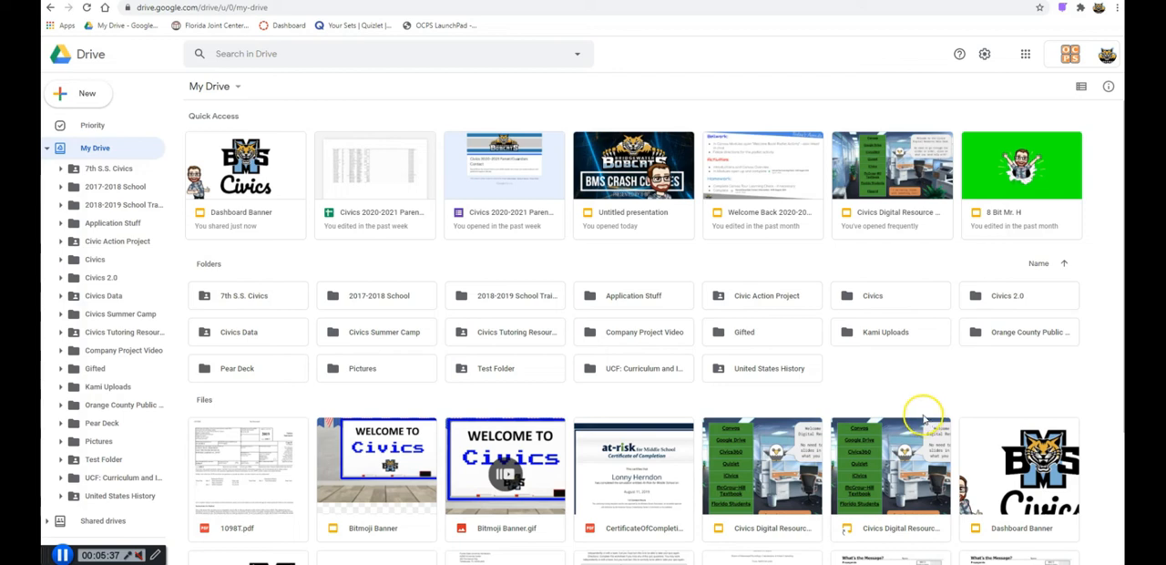
# - Open the My Civics Reflection document from the Civics 2.0 folder
pyautogui.click(996, 297)
pyautogui.doubleClick(997, 297)
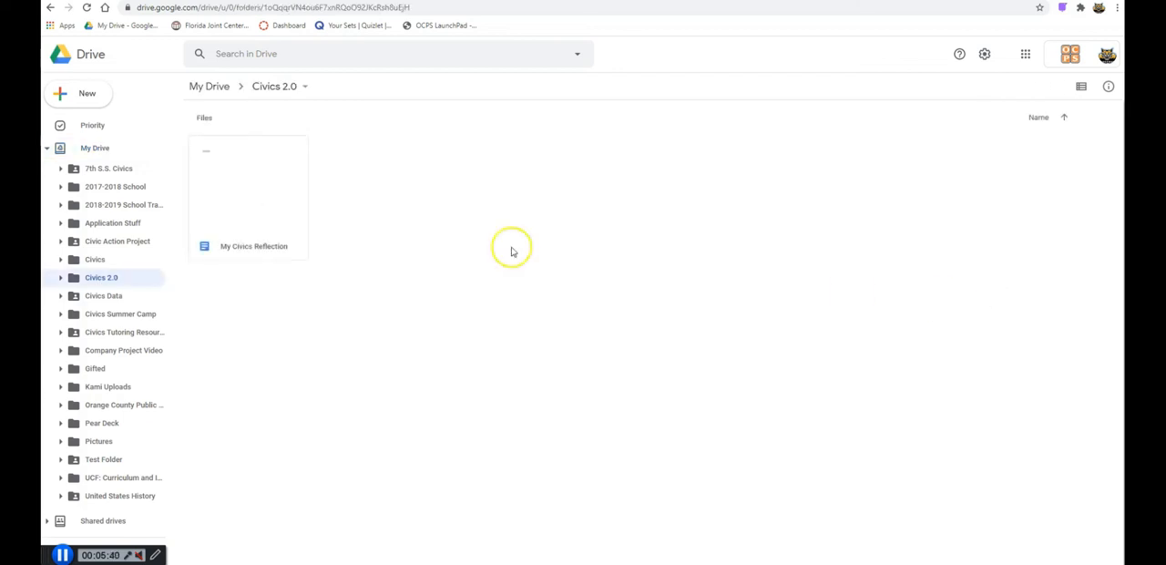
pyautogui.doubleClick(258, 201)
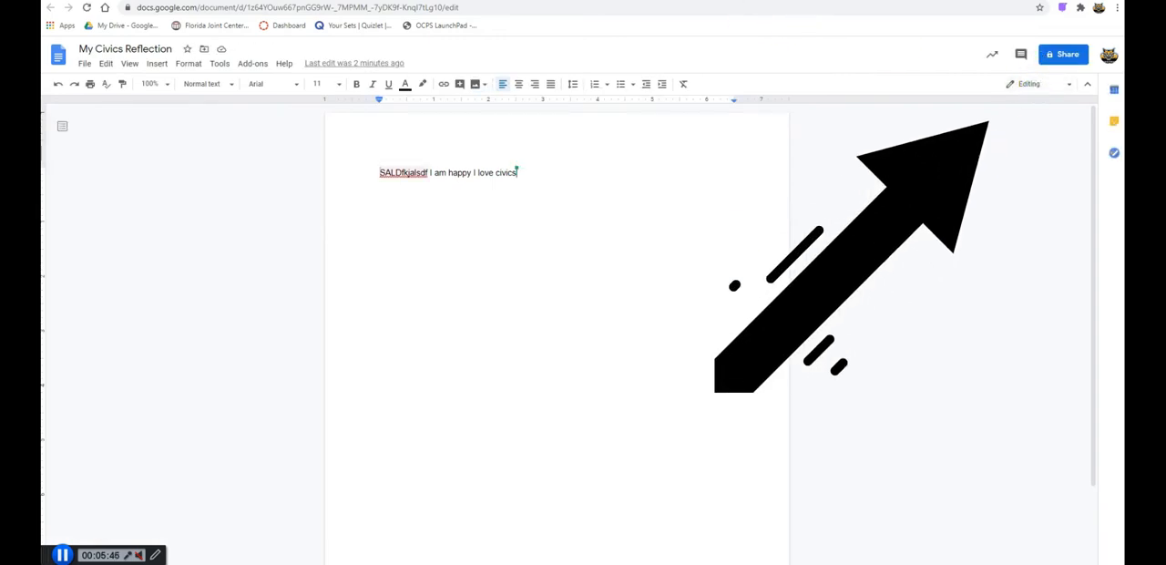
# - In the document's sharing settings, change the link access from Restricted to Orange County Public Schools
pyautogui.click(1064, 56)
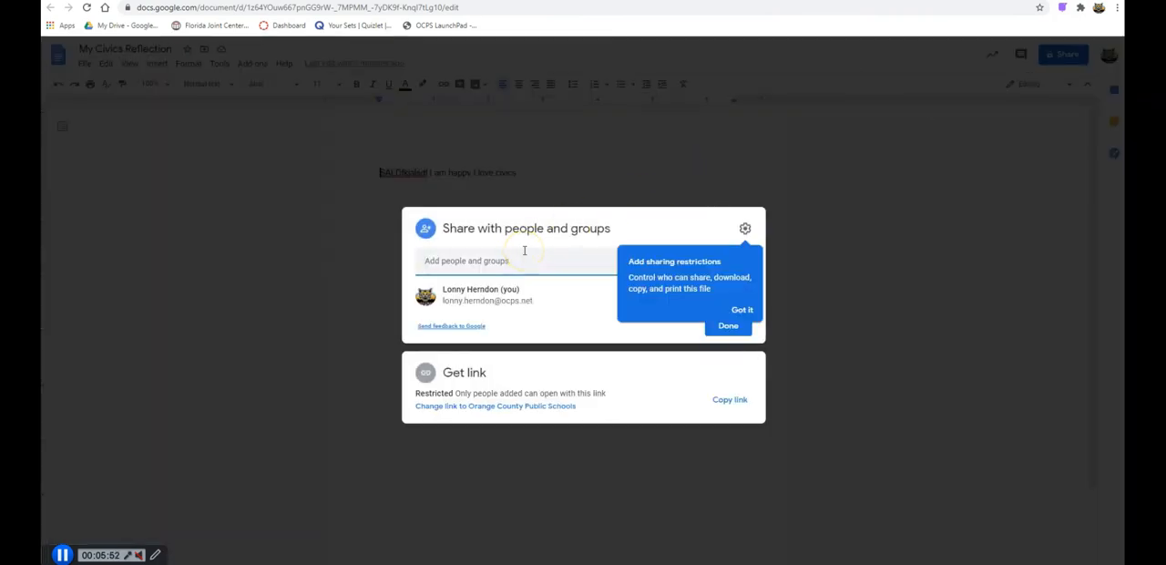
pyautogui.click(523, 249)
pyautogui.click(523, 248)
pyautogui.click(528, 261)
pyautogui.click(501, 376)
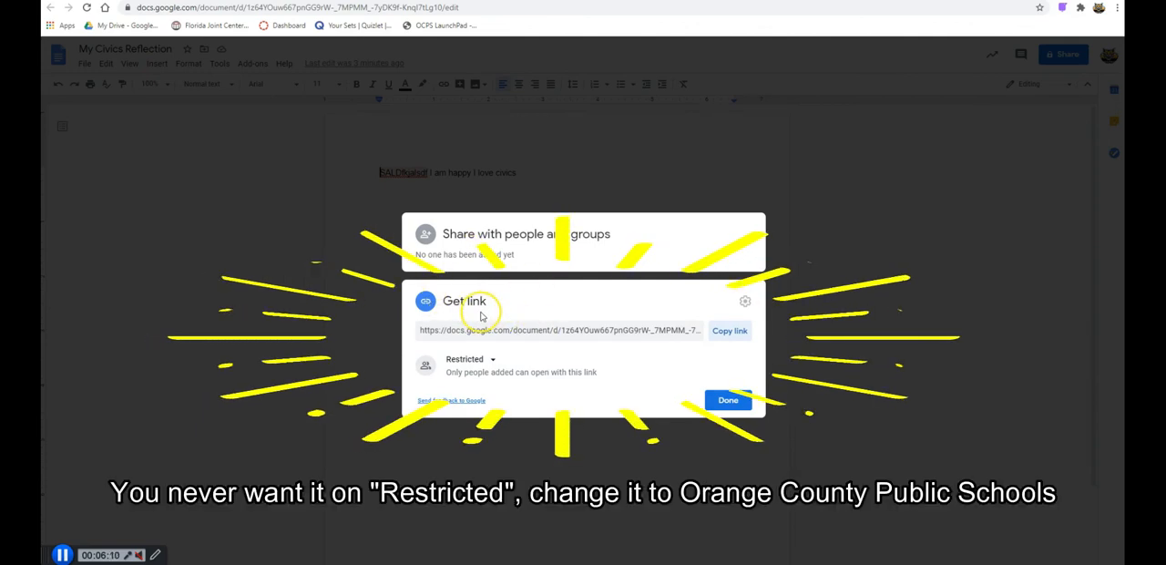
pyautogui.click(489, 368)
pyautogui.click(482, 359)
pyautogui.click(506, 424)
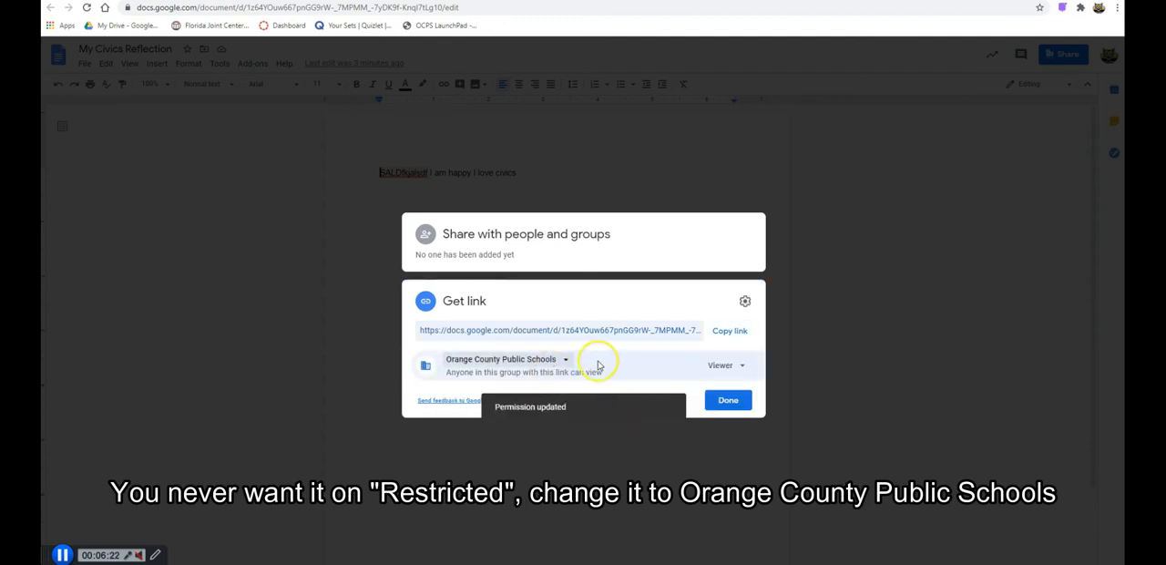
# - Review the roles available to link holders, keep Viewer, and copy the document's sharing link
pyautogui.click(738, 369)
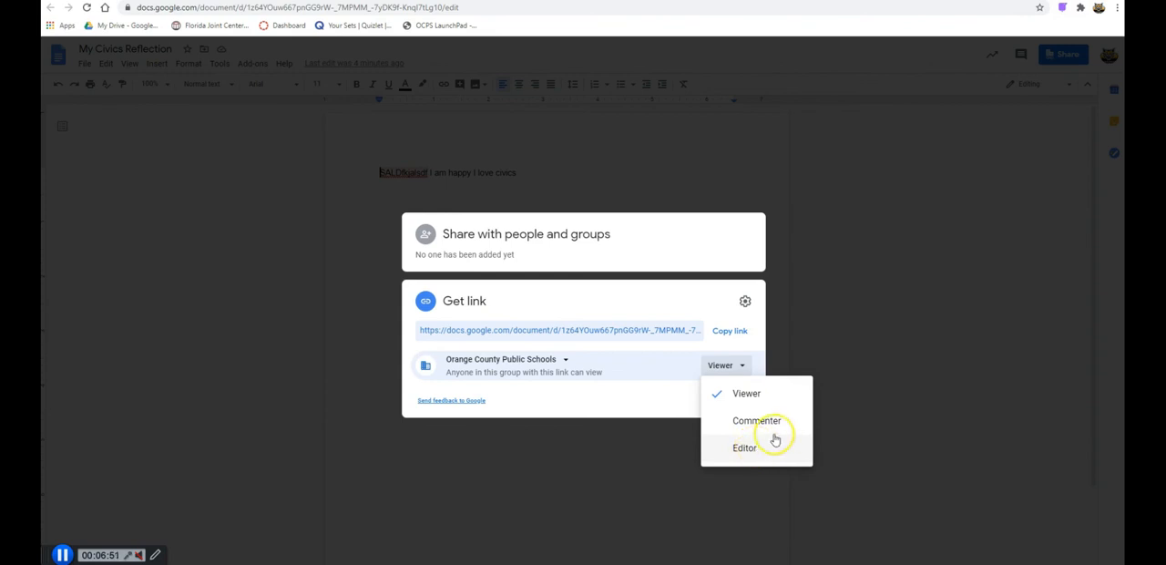
pyautogui.click(665, 392)
pyautogui.click(729, 332)
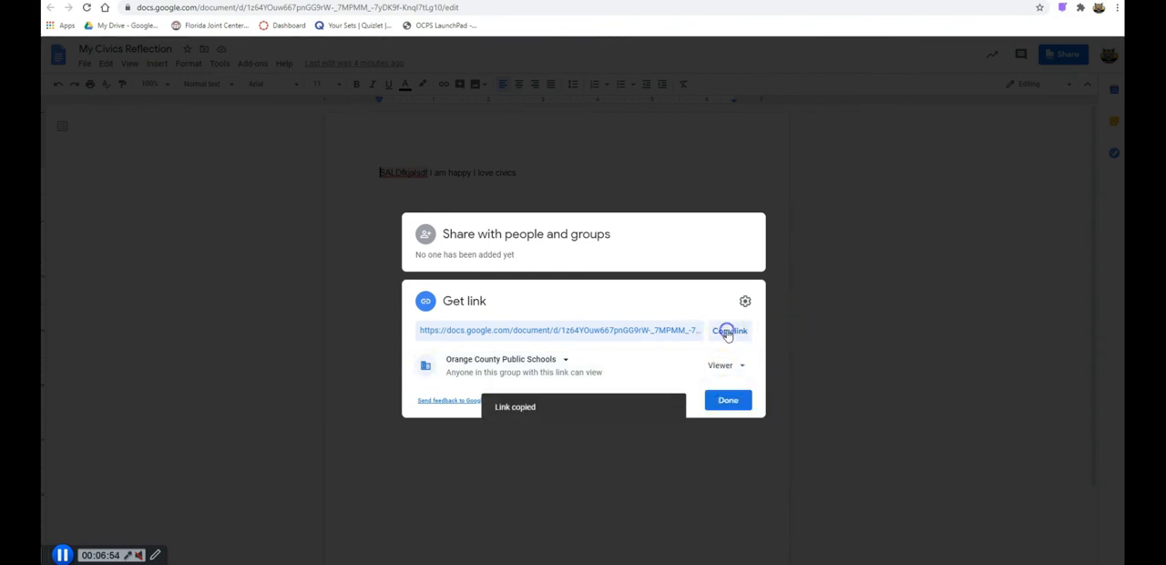
pyautogui.click(726, 402)
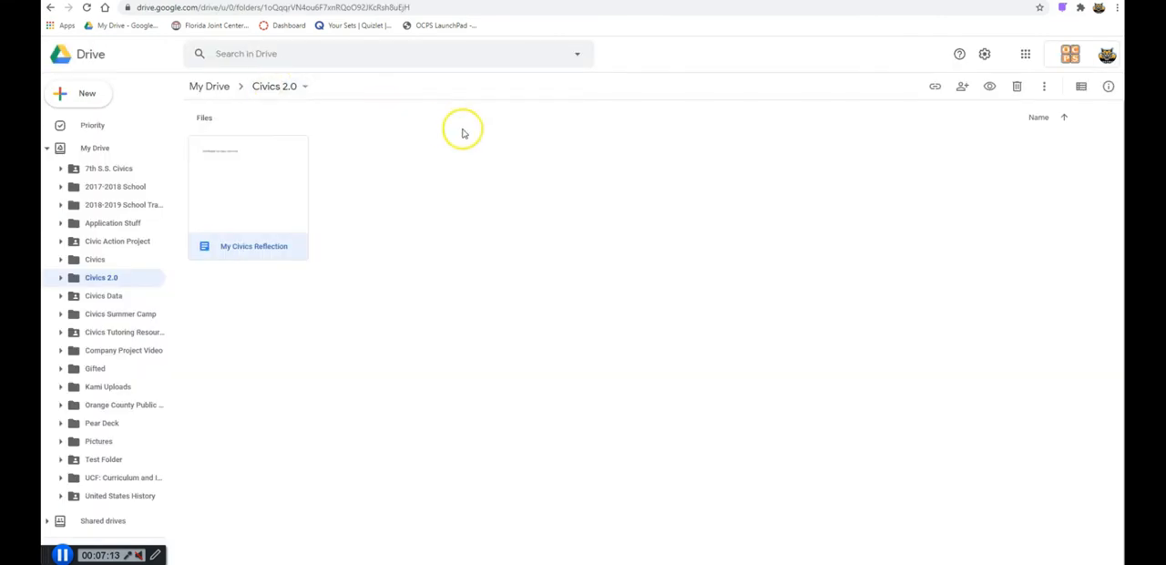
# - In the Civics 2.0 folder, view the sharing and shareable-link options for the My Civics Reflection file
pyautogui.rightClick(260, 184)
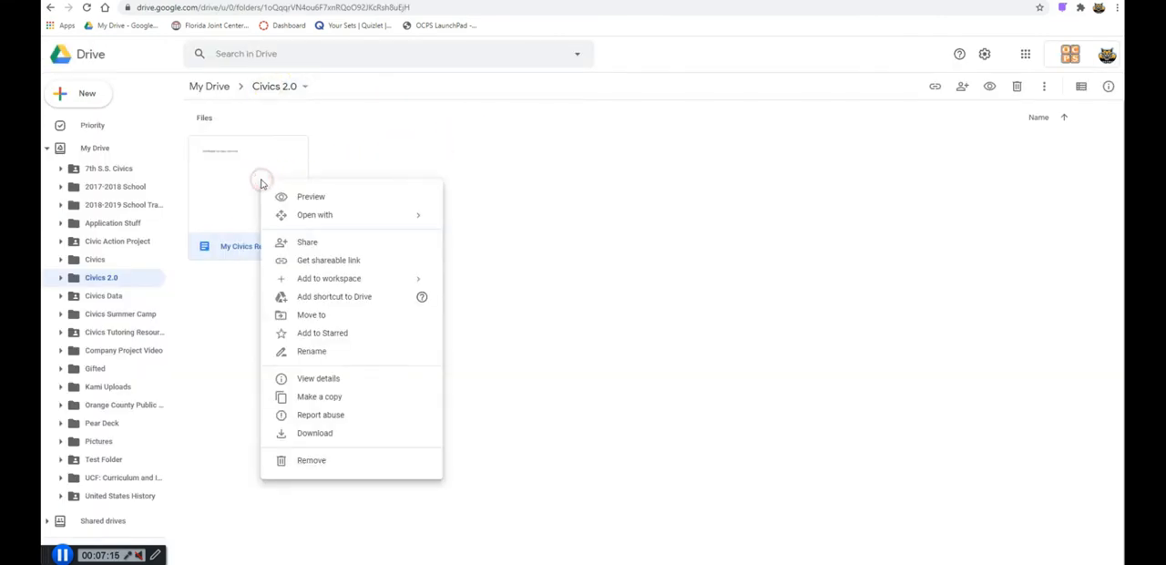
pyautogui.click(315, 262)
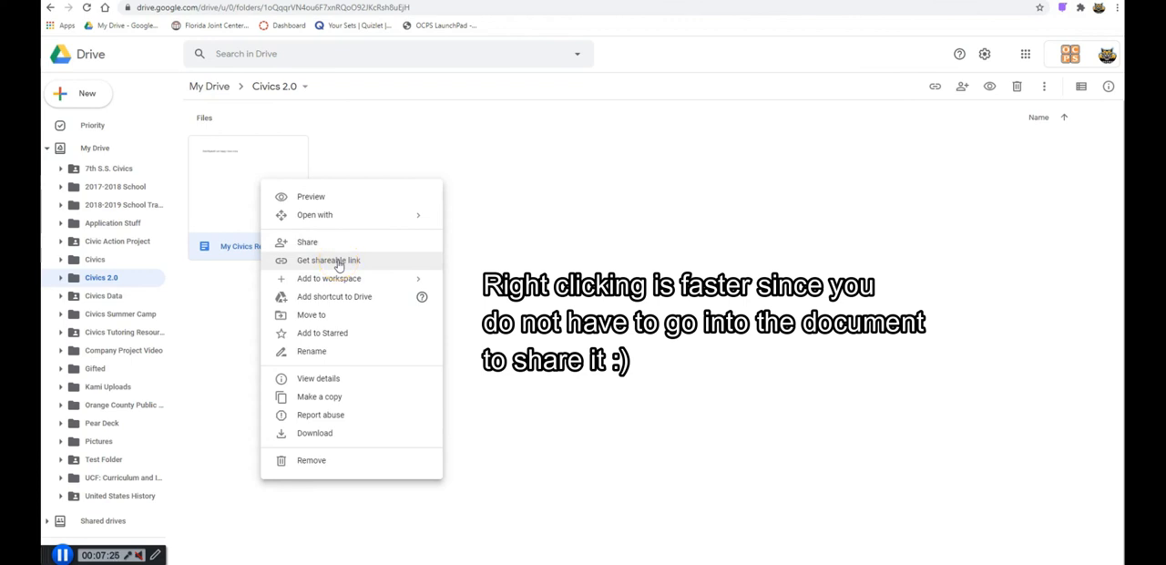
pyautogui.click(513, 250)
# - Return to My Drive and look through the file types that can be created, including the additional apps
pyautogui.click(229, 88)
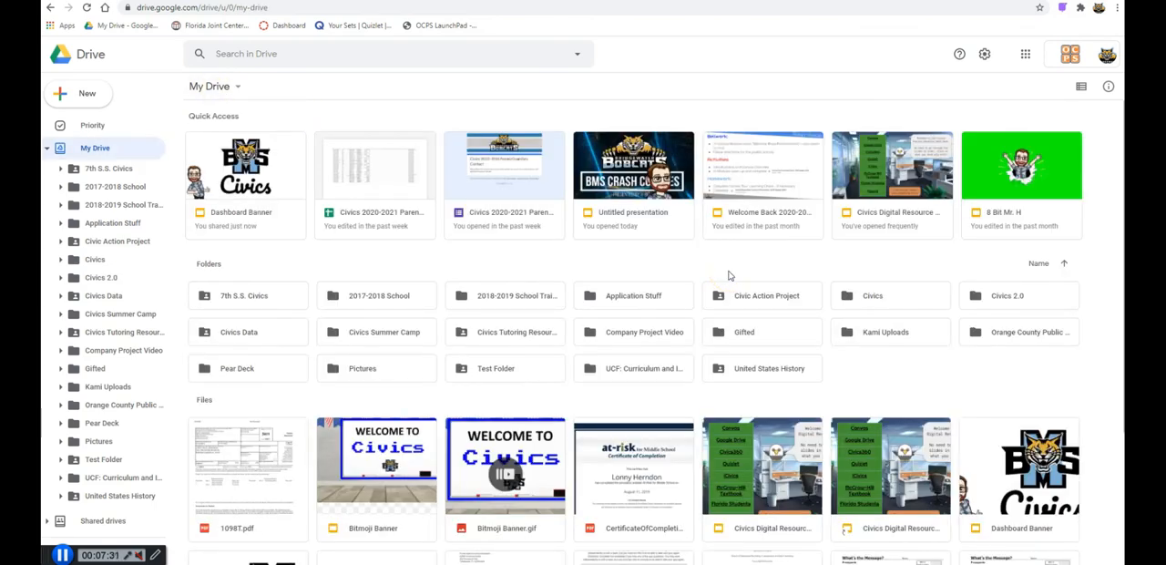
pyautogui.click(91, 94)
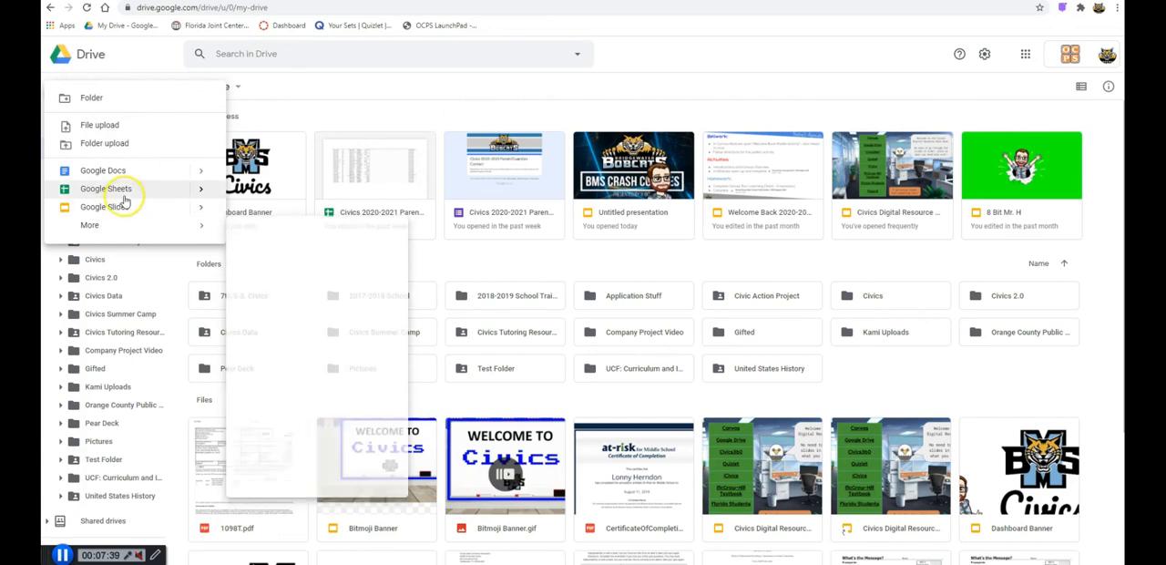
pyautogui.moveTo(110, 225)
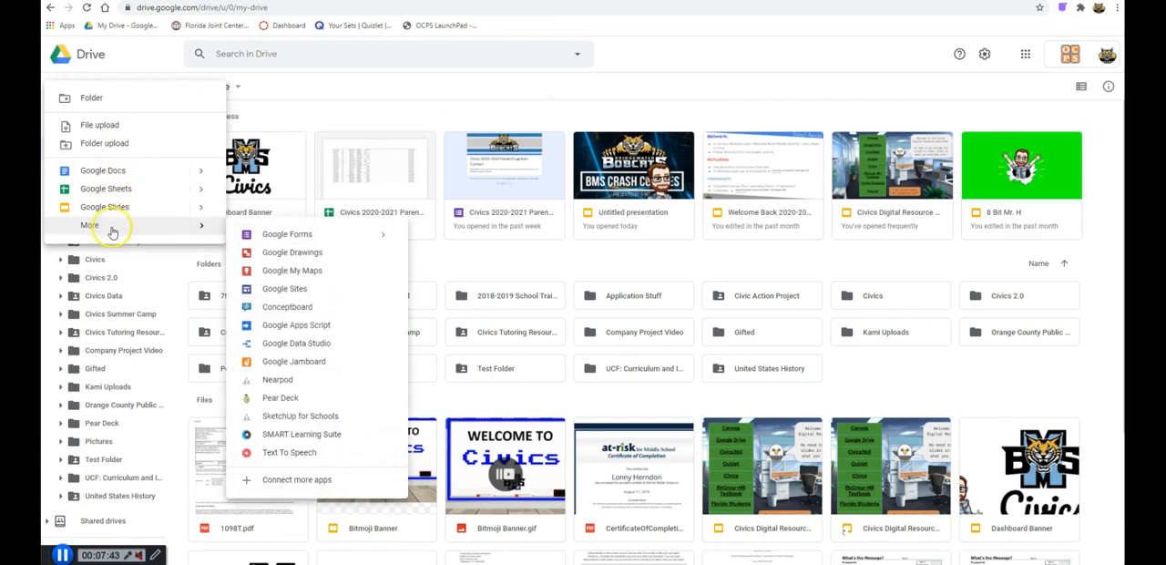
pyautogui.click(915, 378)
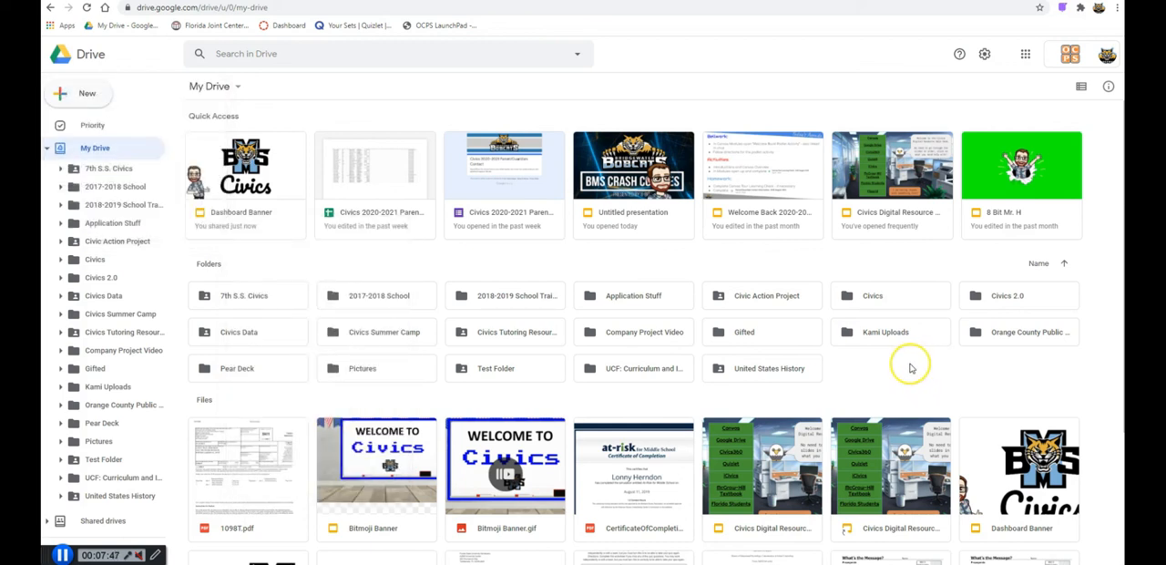
# - View the available file and shortcut actions for the Civics Digital Resource presentation shortcut in My Drive
pyautogui.moveTo(892, 447)
pyautogui.mouseDown()
pyautogui.moveTo(827, 352)
pyautogui.moveTo(872, 447)
pyautogui.mouseUp()
pyautogui.rightClick(873, 446)
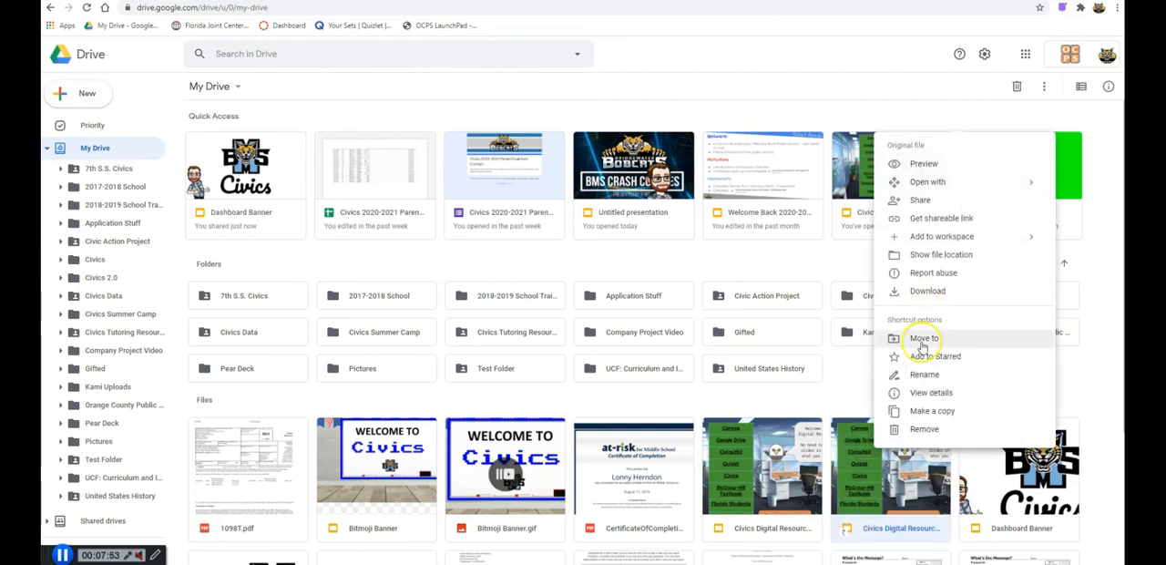
pyautogui.click(857, 379)
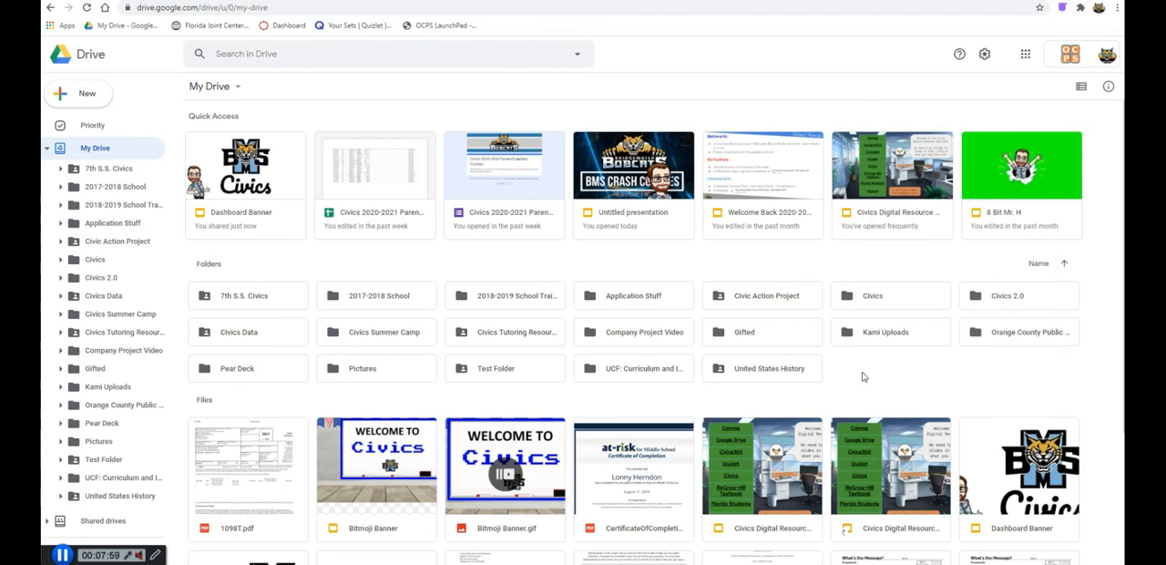
pyautogui.click(867, 364)
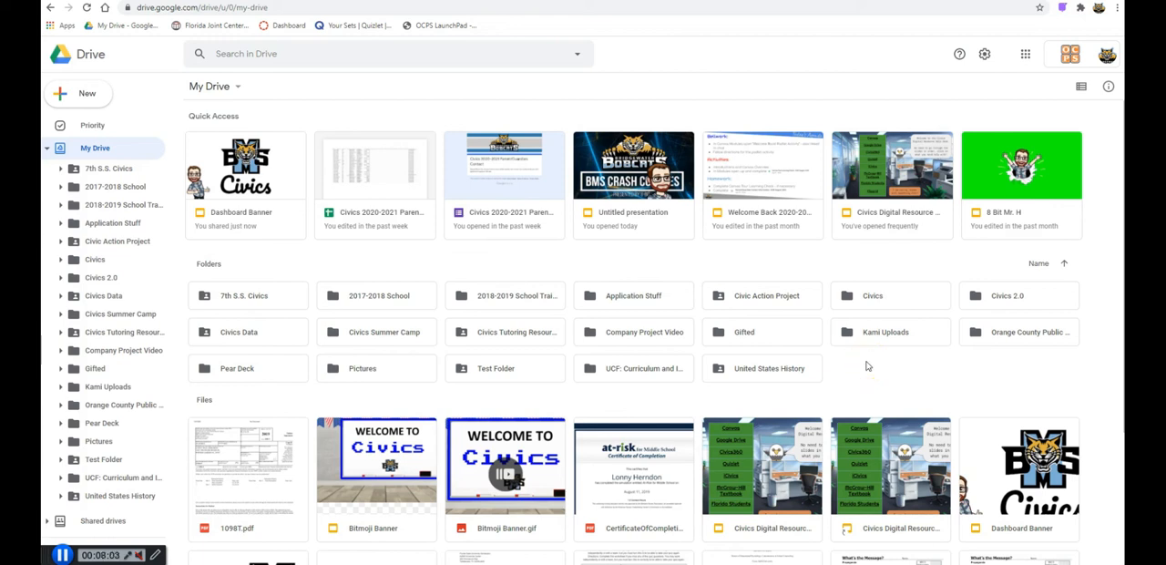